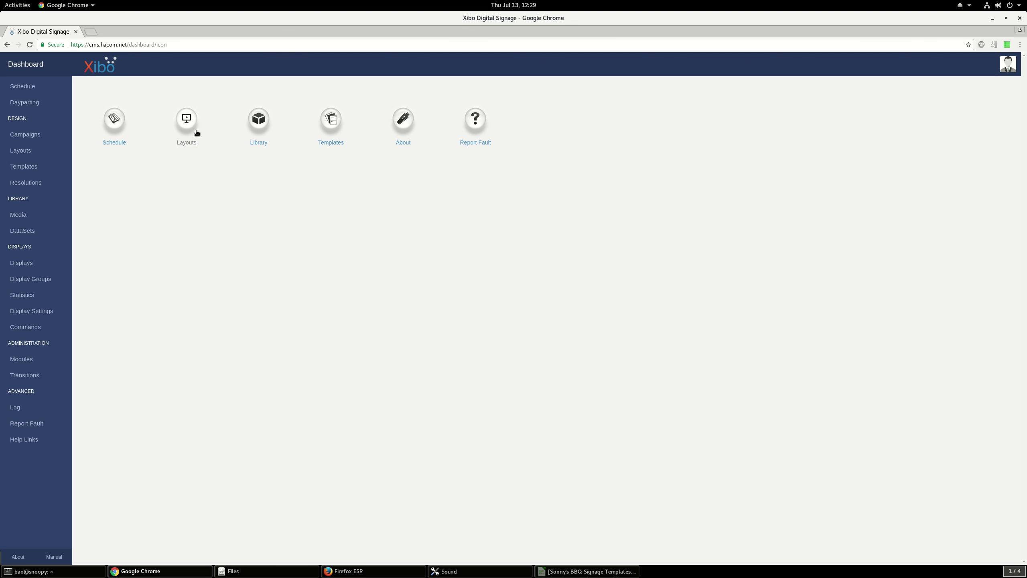
Go to the Layouts page and show the actions for the Sonny's BBQ Demo layout.
left_click(186, 122)
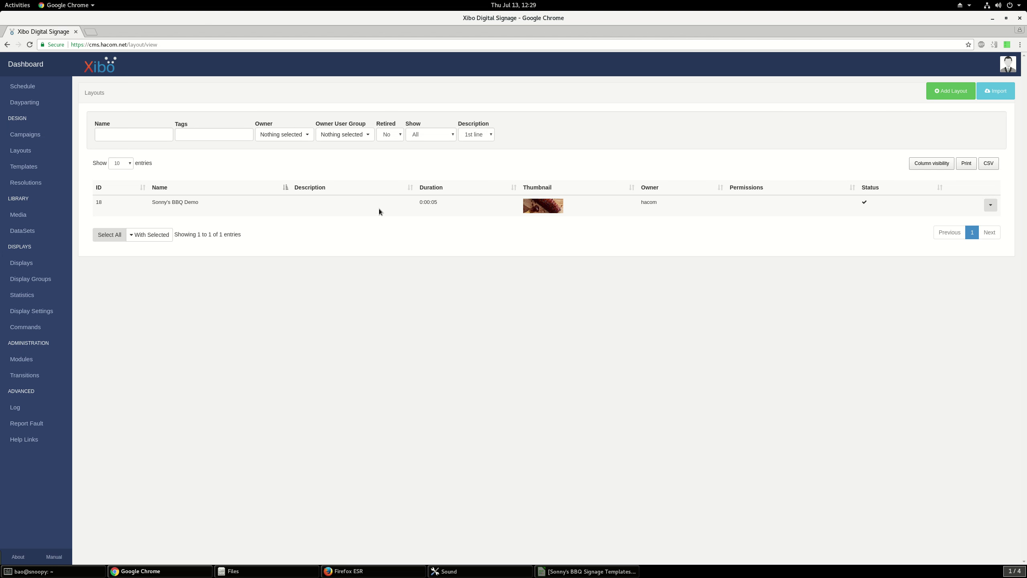
left_click(990, 207)
Open Sonny's BBQ Demo in the designer, resize its text region to 1920 x 386, and save.
left_click(951, 219)
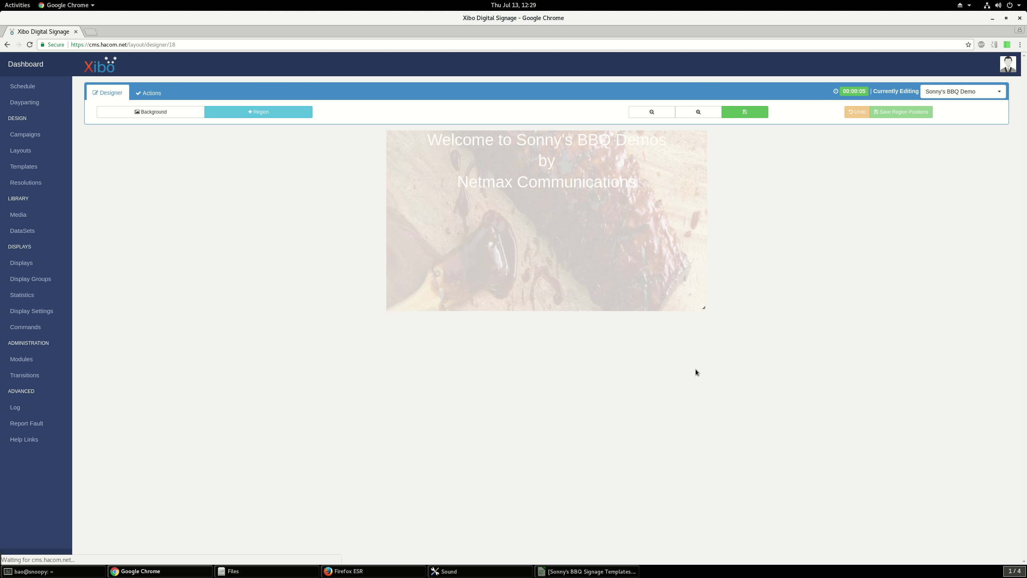
mouse_move(655, 229)
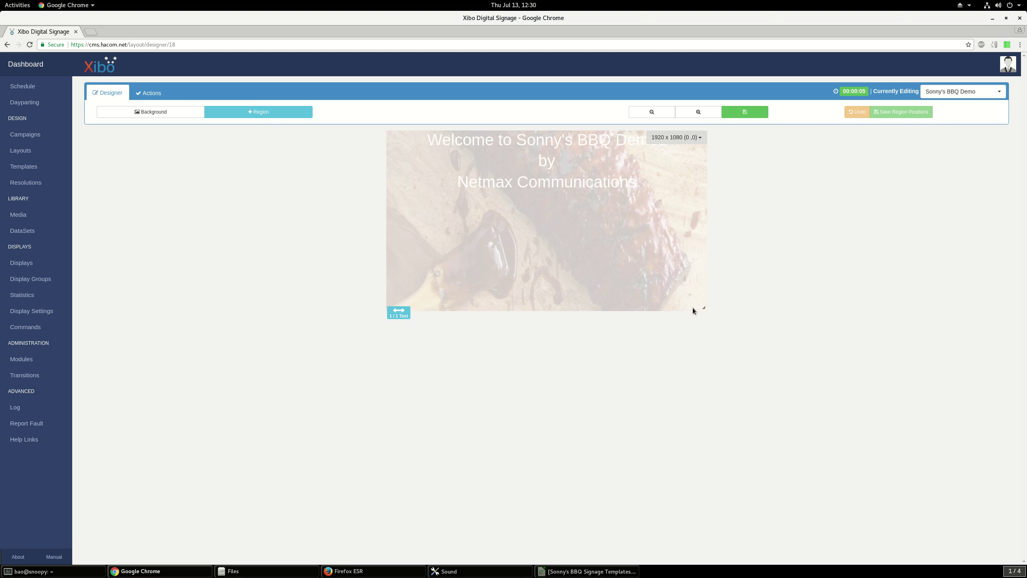
left_click_drag(704, 307, 705, 193)
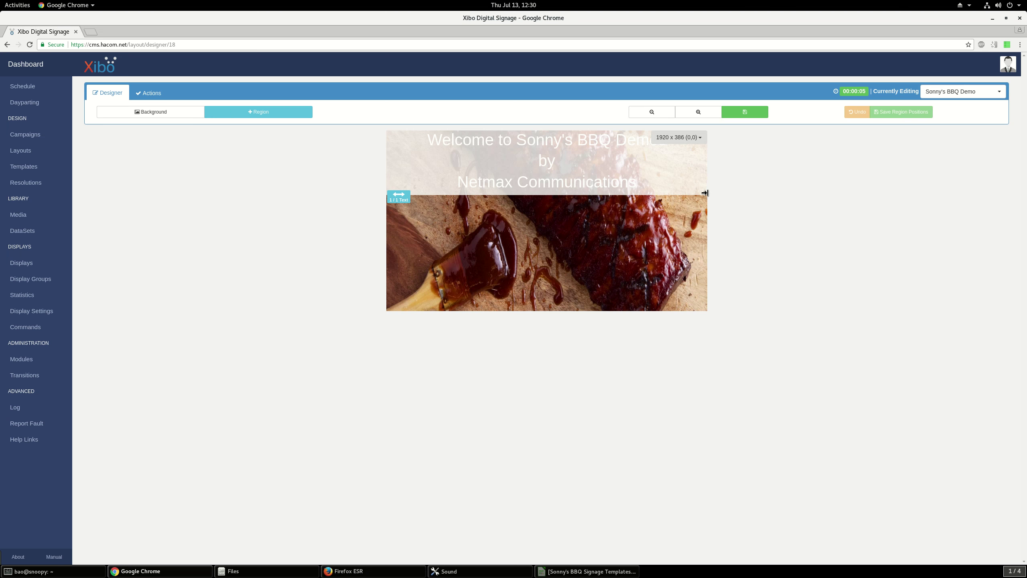
left_click_drag(705, 193, 704, 193)
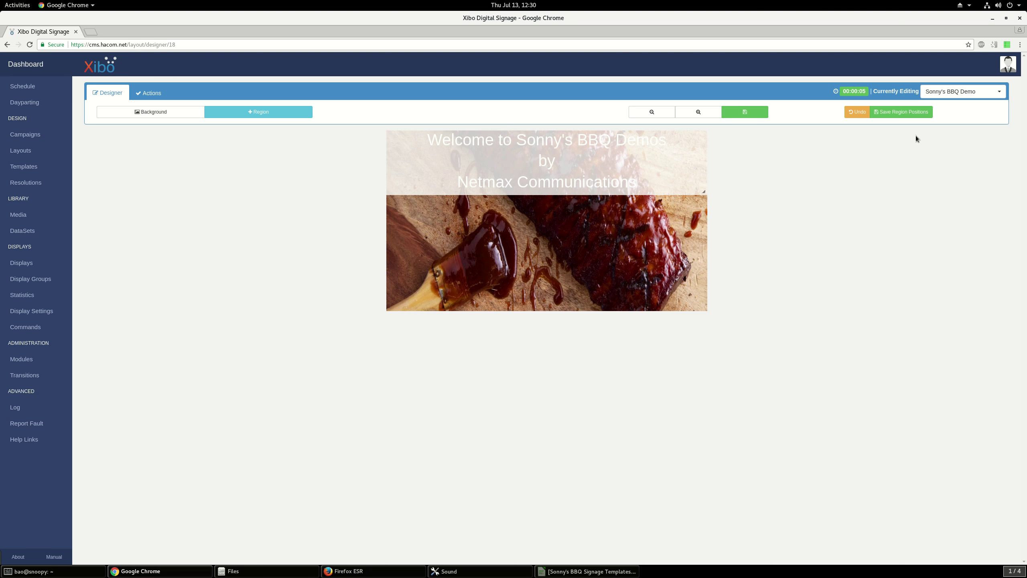
left_click(898, 112)
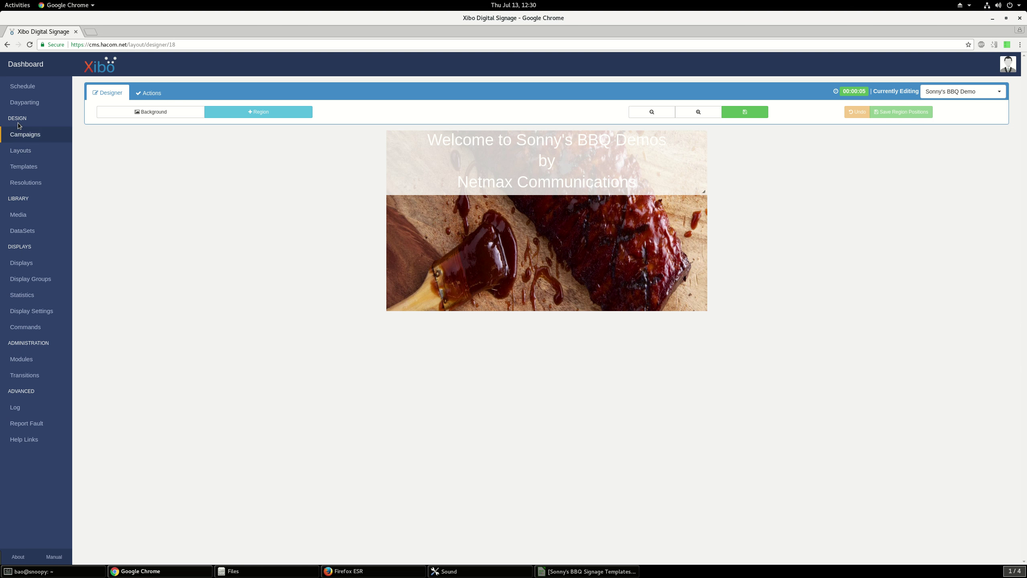
left_click(20, 154)
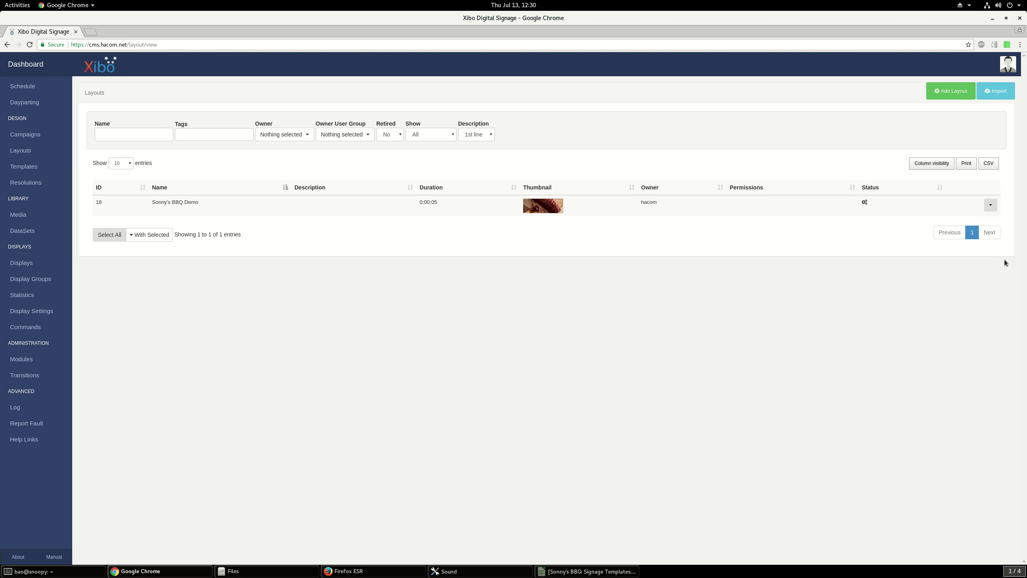
left_click(989, 205)
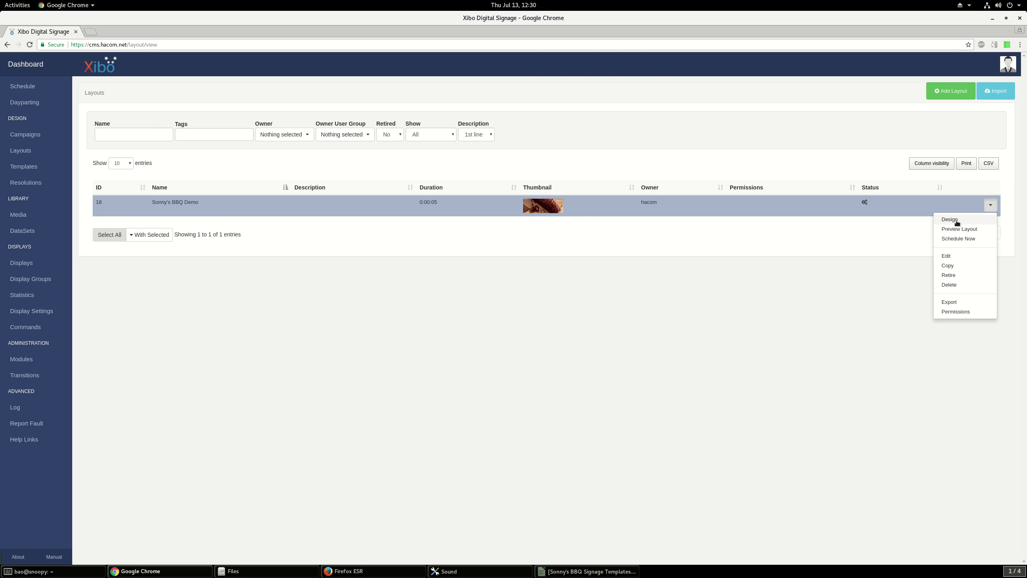
left_click(957, 219)
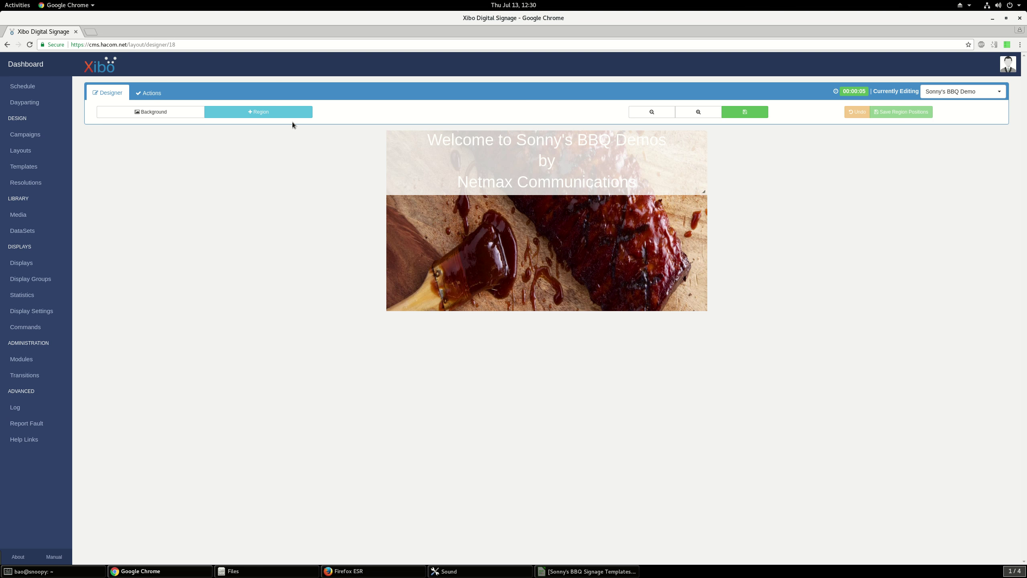
left_click(153, 112)
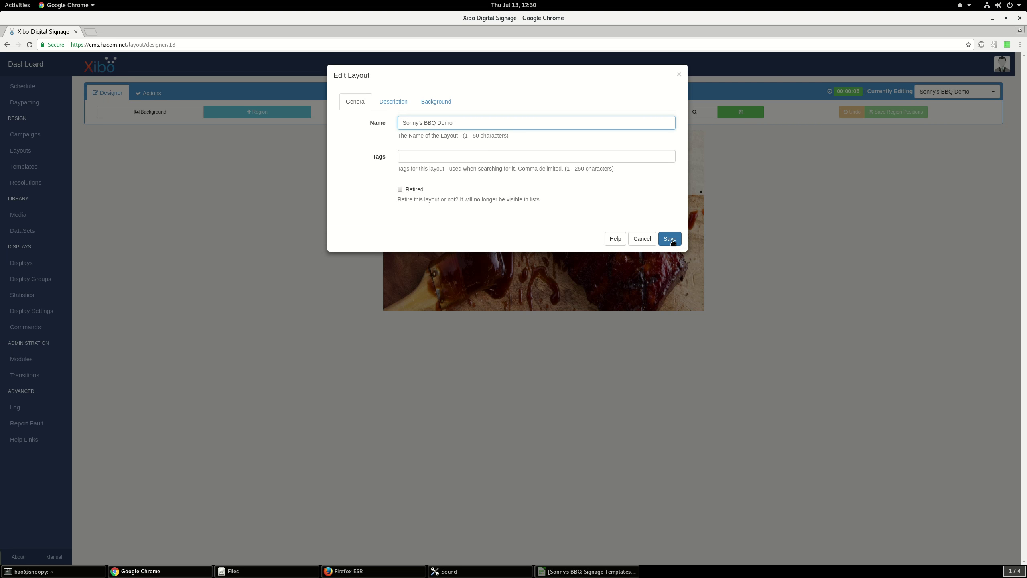
left_click(641, 239)
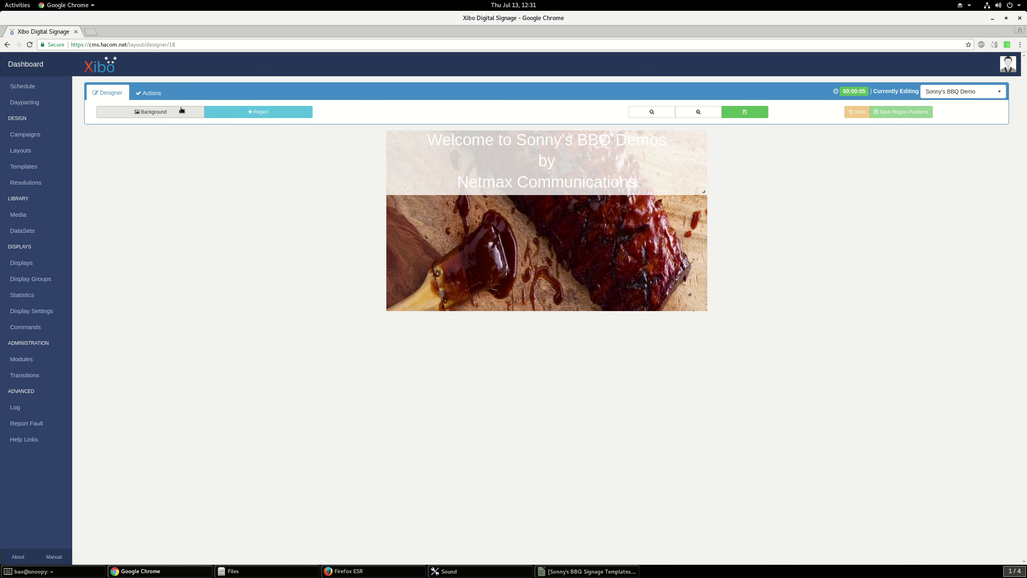
Preview the Sonny's BBQ Demo layout in a new tab, then return to the Layouts list.
left_click(152, 93)
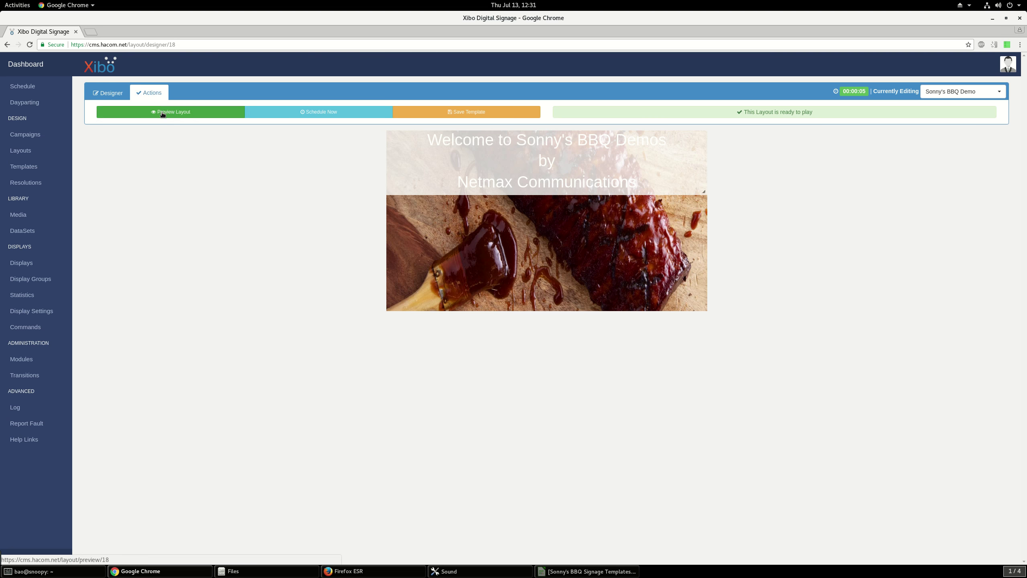
left_click(162, 113)
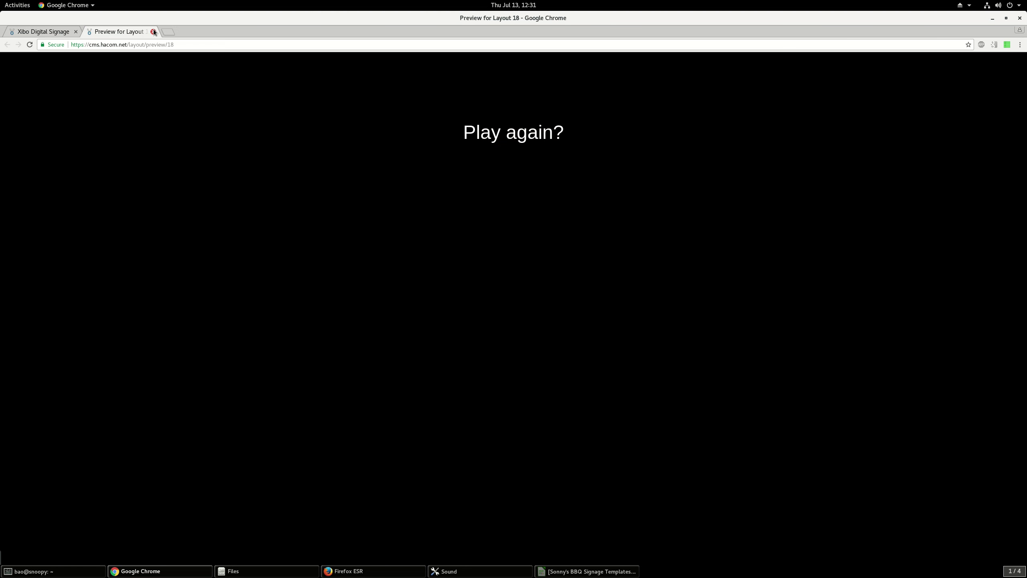
left_click(153, 32)
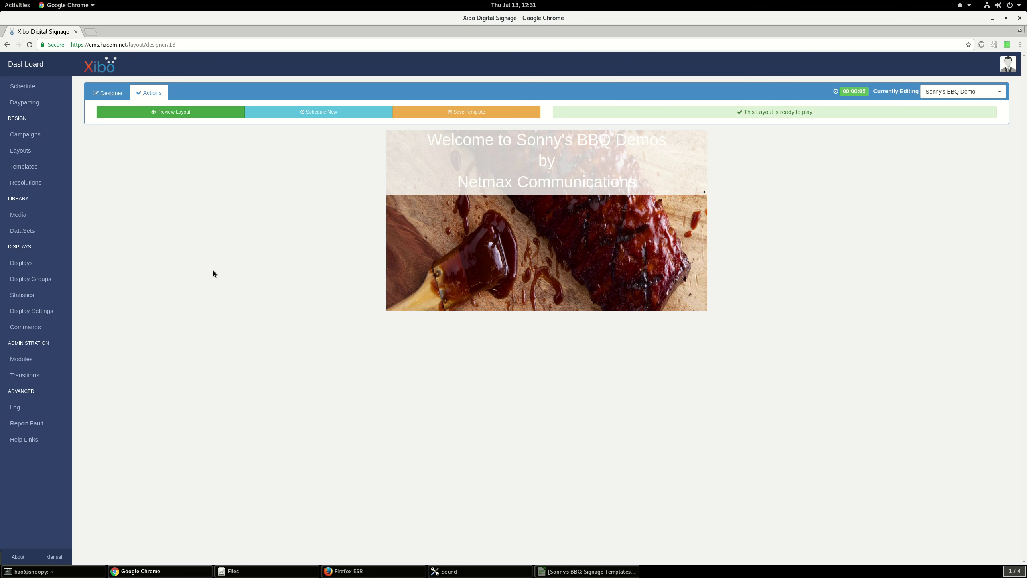
left_click(24, 150)
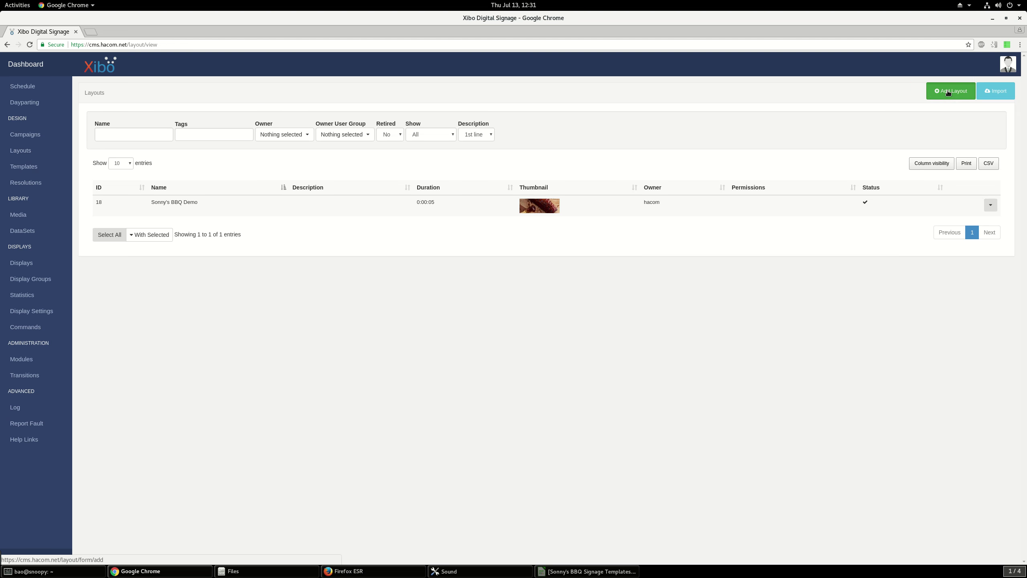
Create a 1080p HD Landscape layout named 'Sonny's BBQ Static Menu'.
left_click(920, 103)
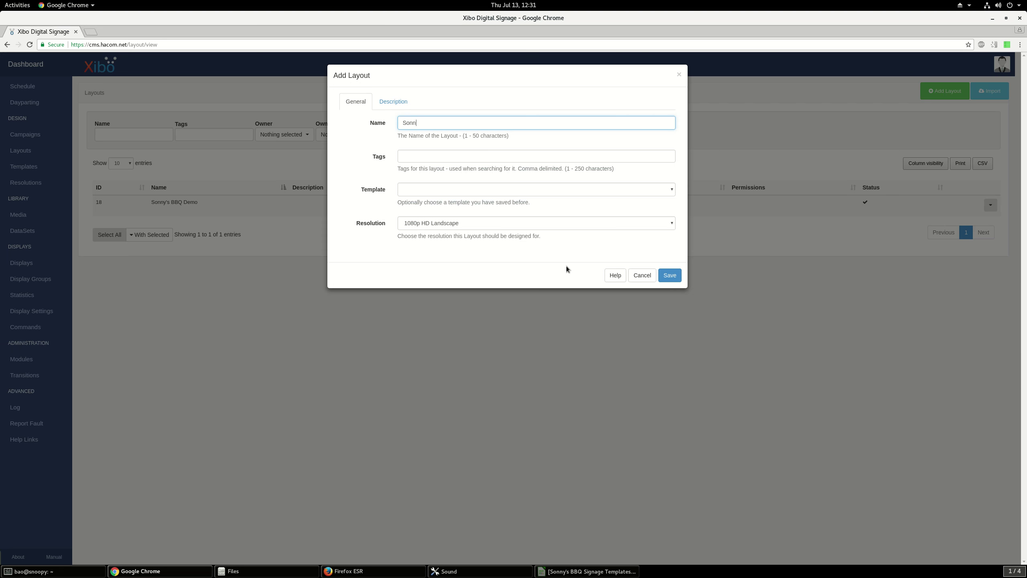
type("s BBQ Static Men")
left_click(669, 276)
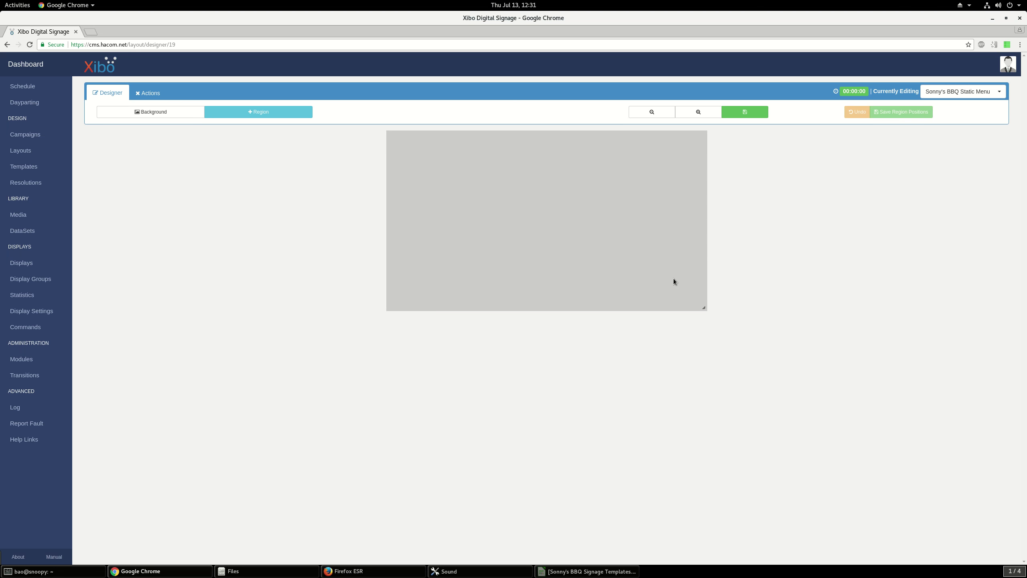
mouse_move(688, 295)
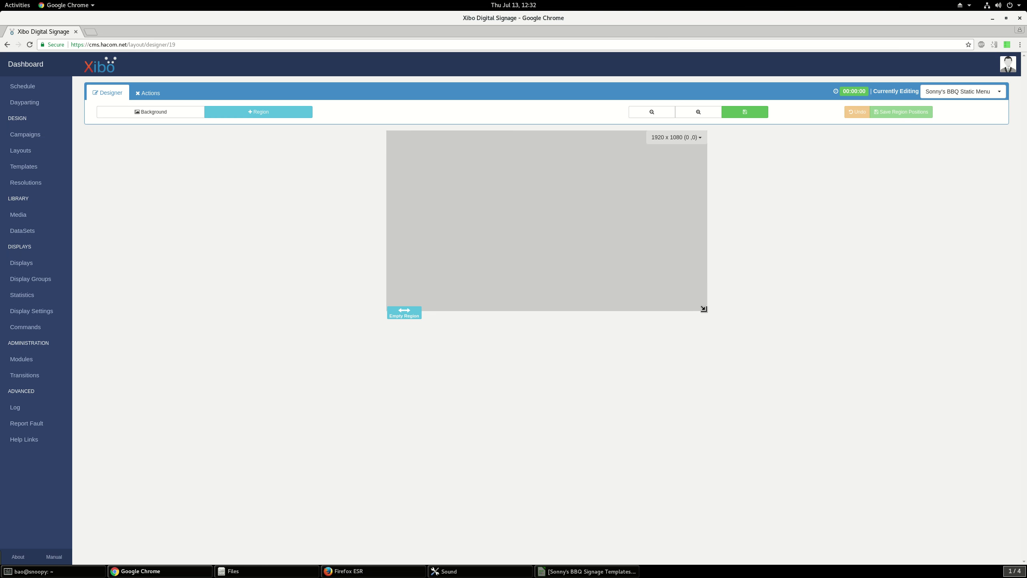
Shrink the full-screen region into a top header band and add a second region.
left_click_drag(704, 309, 705, 155)
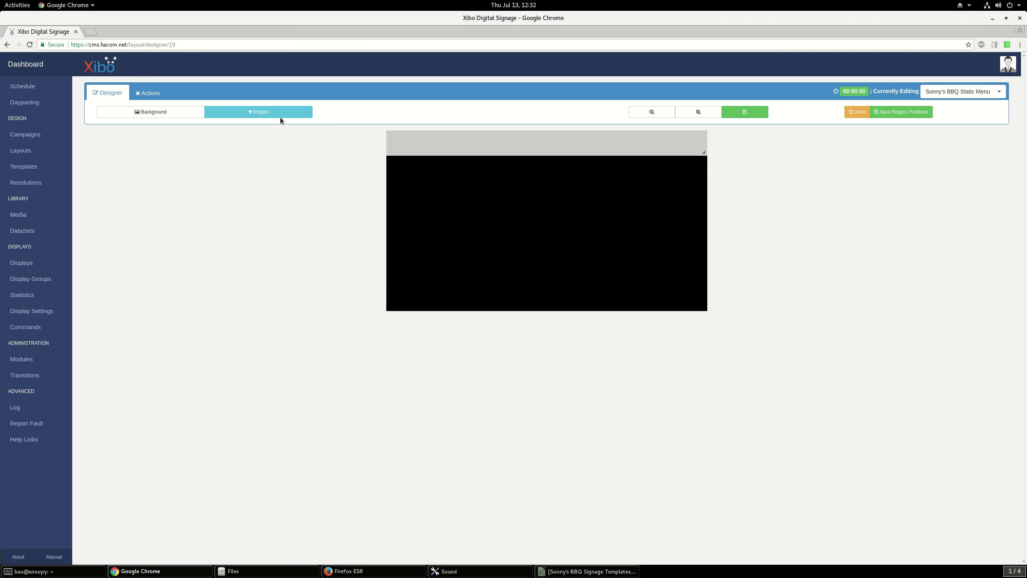
left_click(280, 117)
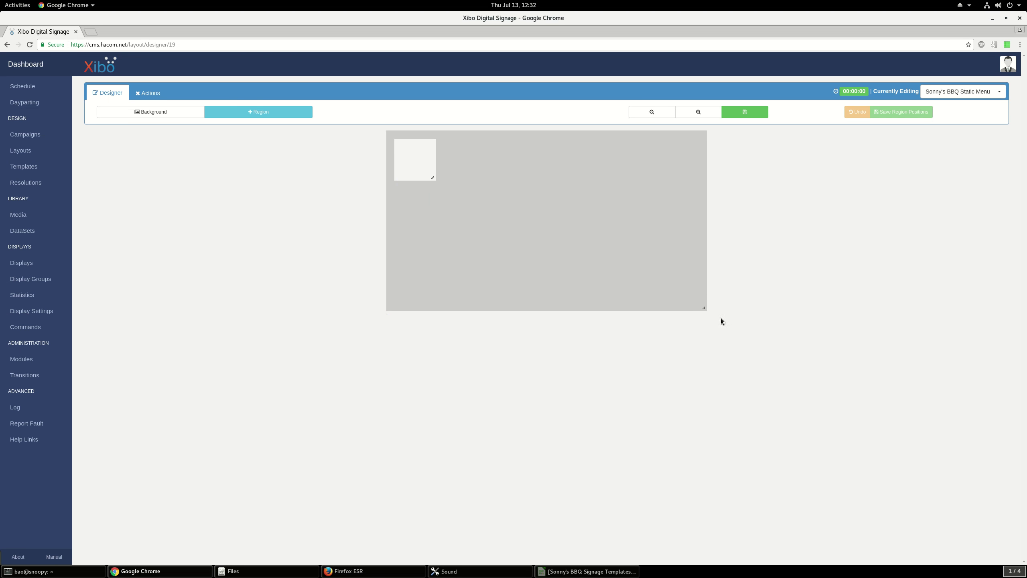
left_click_drag(704, 308, 705, 168)
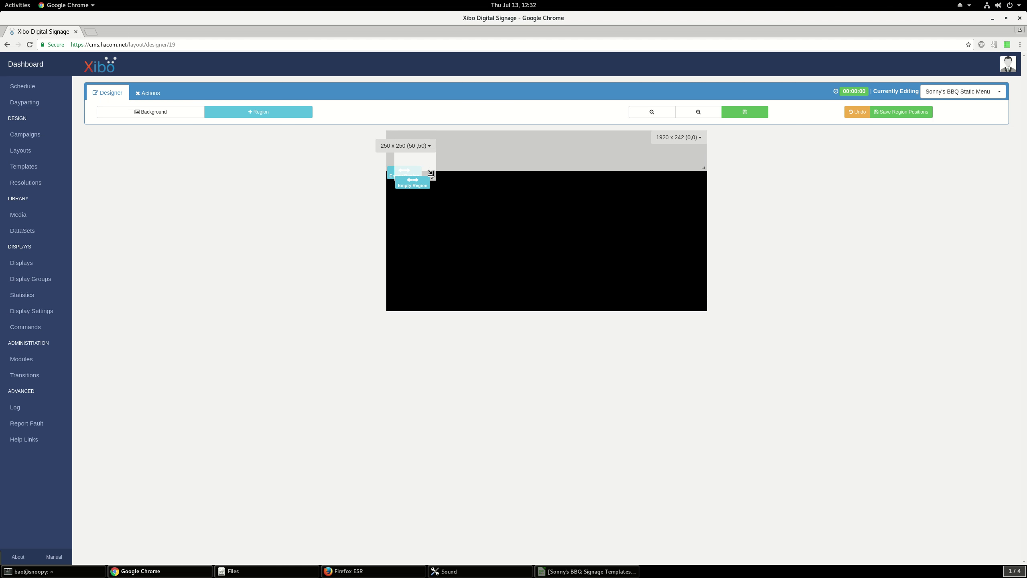
Enlarge the new region to 912 x 835, filling the lower right up to the edge.
left_click_drag(431, 173, 616, 226)
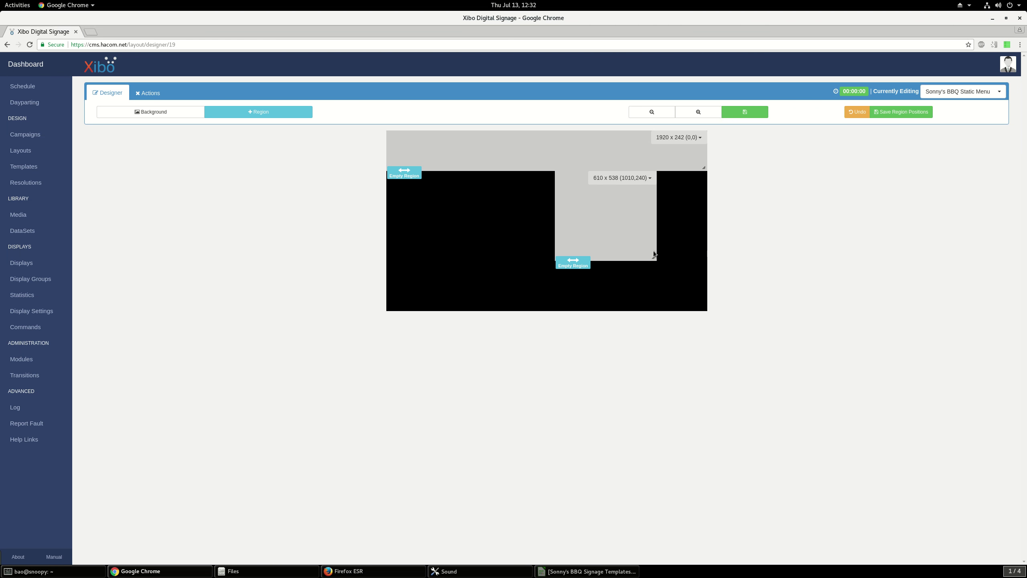
left_click_drag(654, 254, 702, 308)
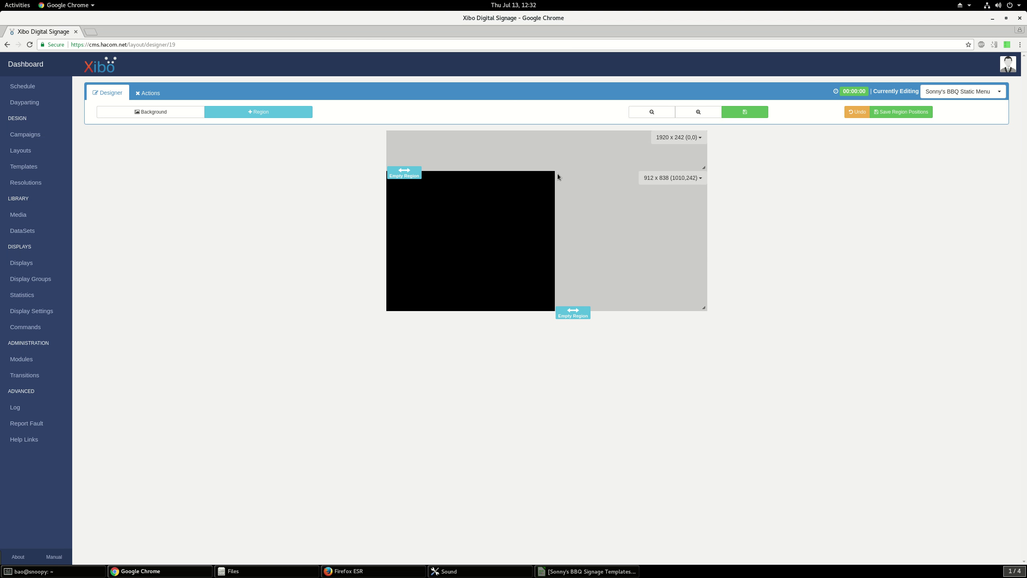
left_click_drag(558, 300, 551, 299)
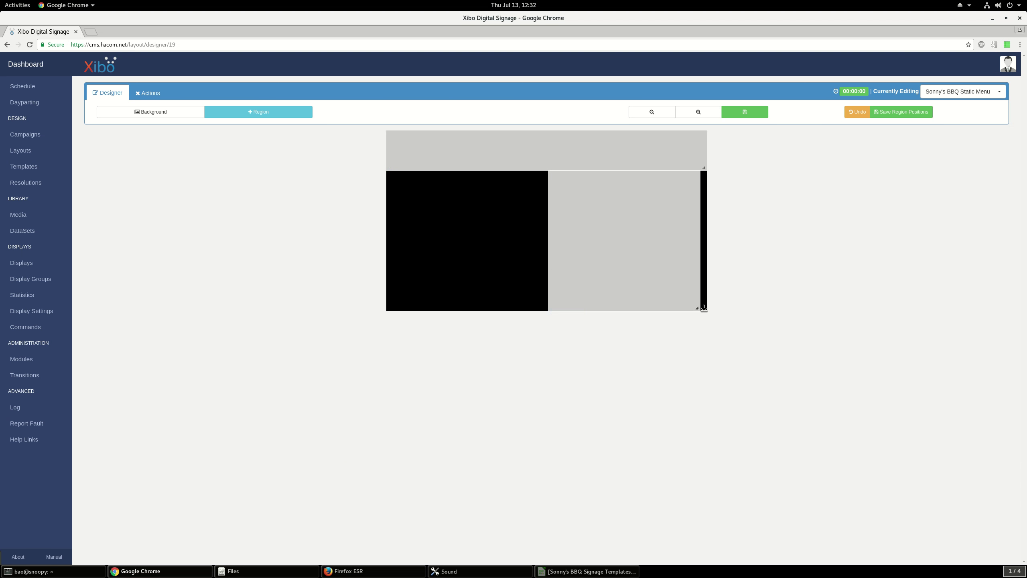
left_click_drag(701, 309, 704, 307)
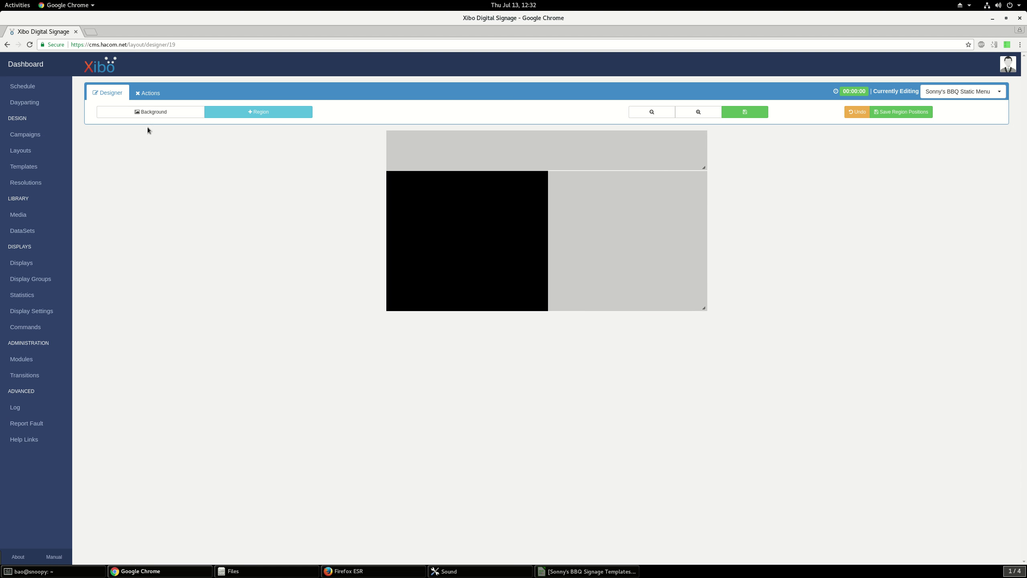
Add a third region, trim the header to 242 px tall, and place the new region lower left.
left_click(252, 112)
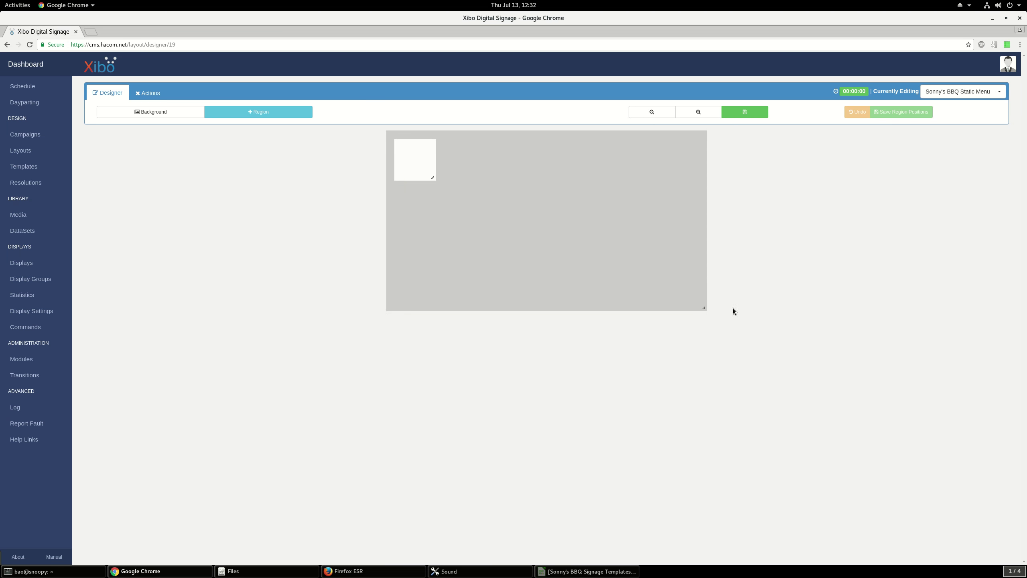
left_click_drag(706, 309, 704, 177)
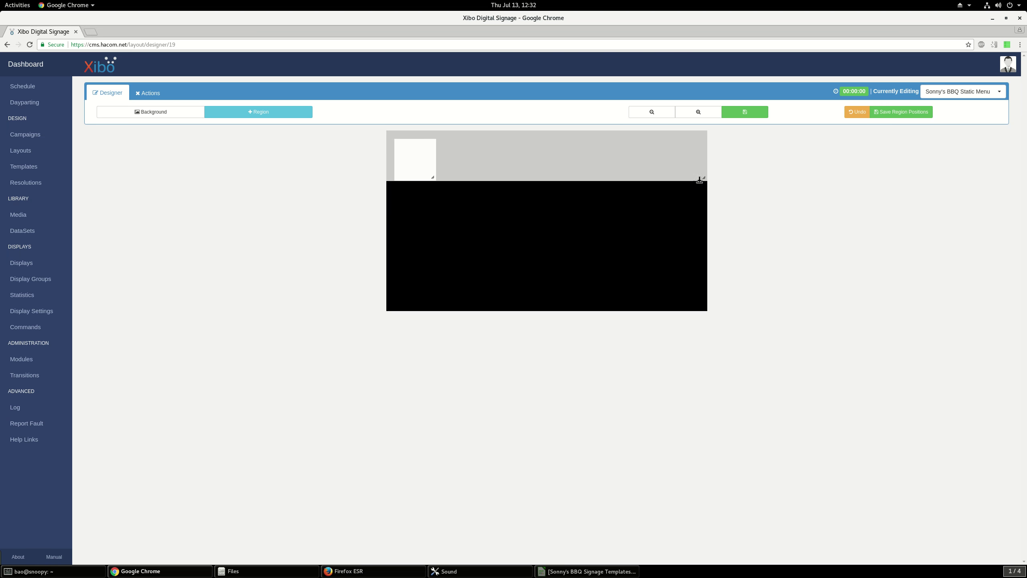
left_click_drag(702, 170, 700, 164)
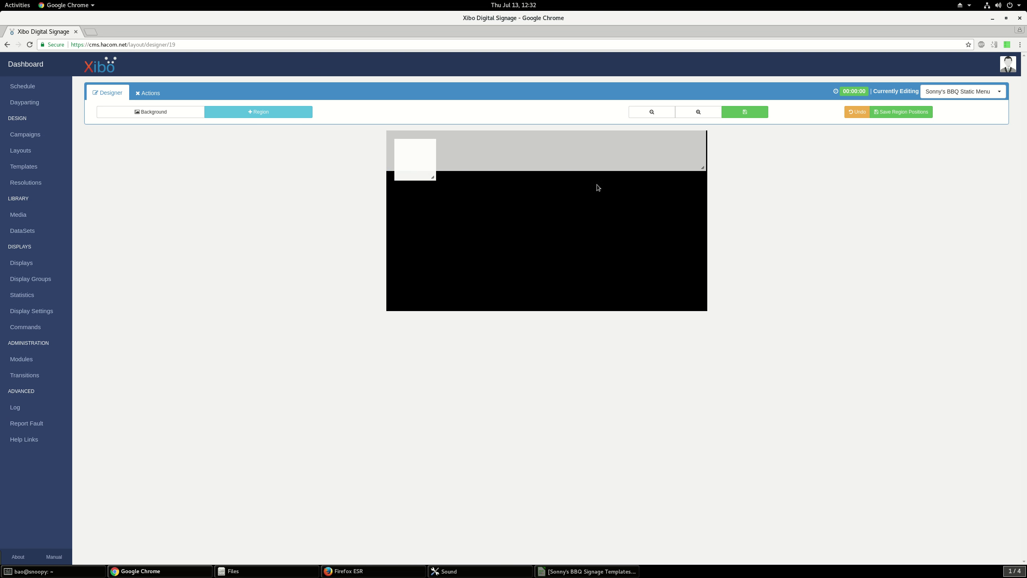
left_click_drag(426, 171, 703, 307)
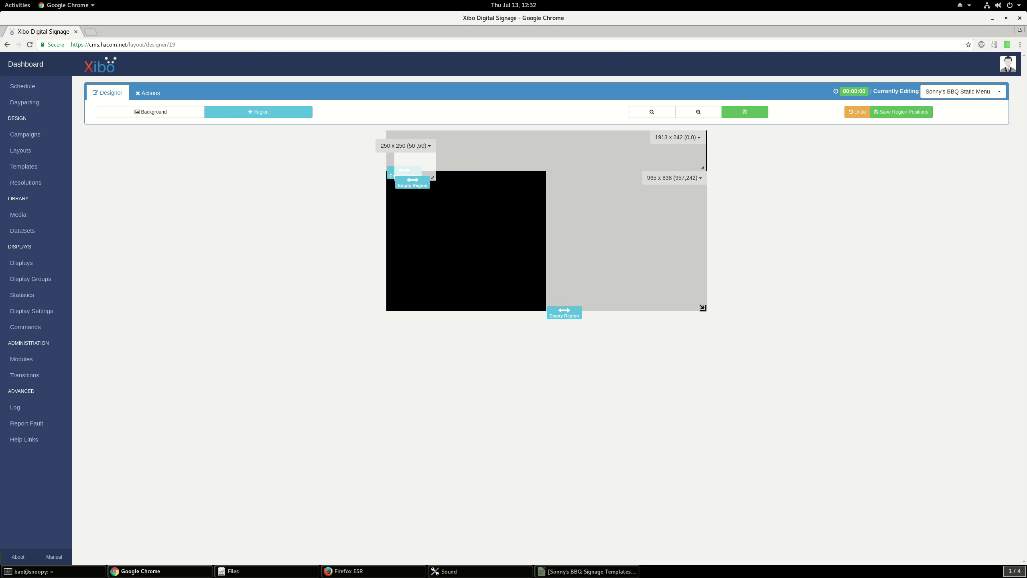
left_click_drag(425, 172, 542, 305)
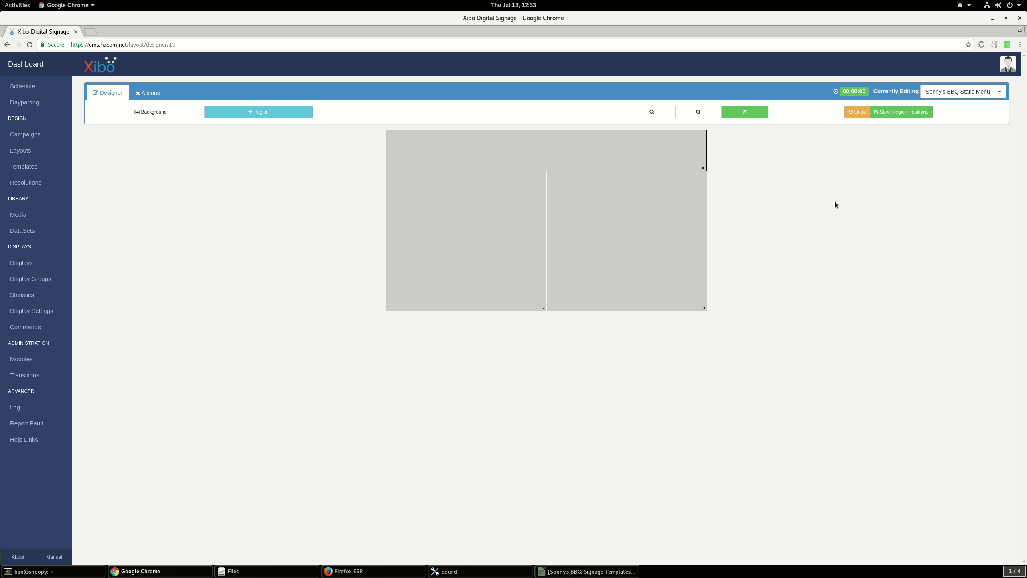
Align the right region with the left, widen the header to 1920, and save positions.
left_click(901, 112)
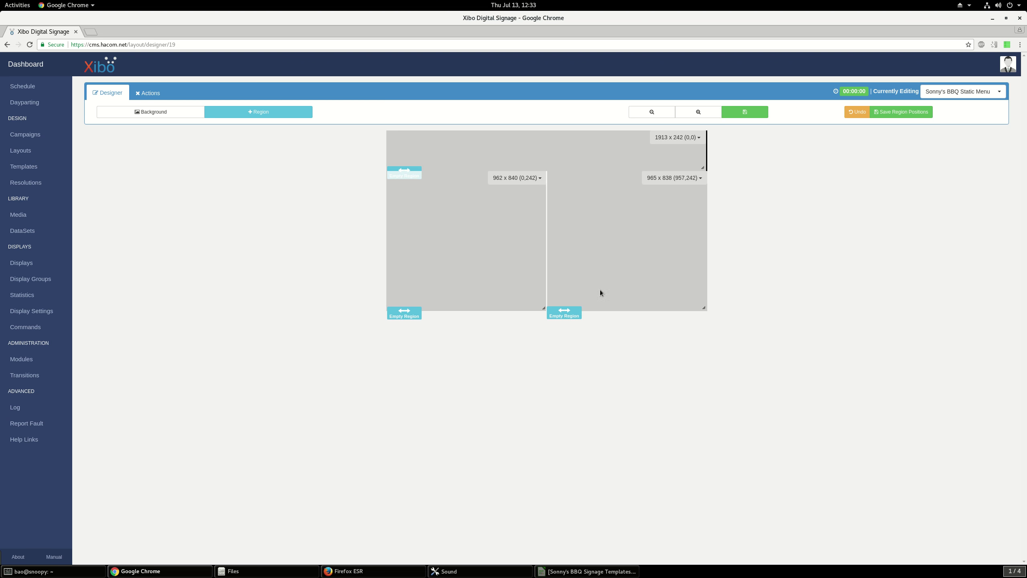
left_click_drag(602, 252, 604, 252)
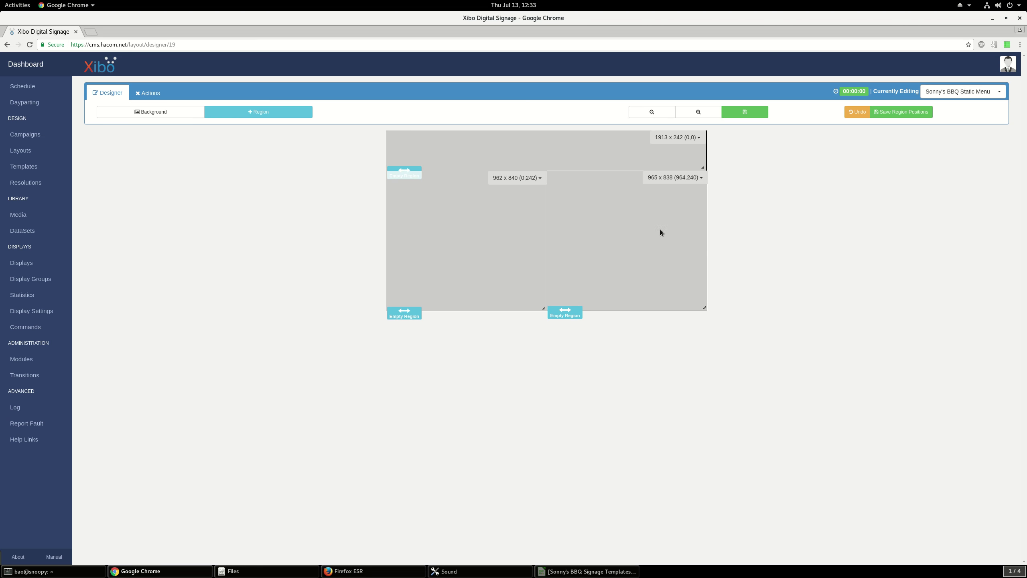
left_click_drag(700, 167, 702, 167)
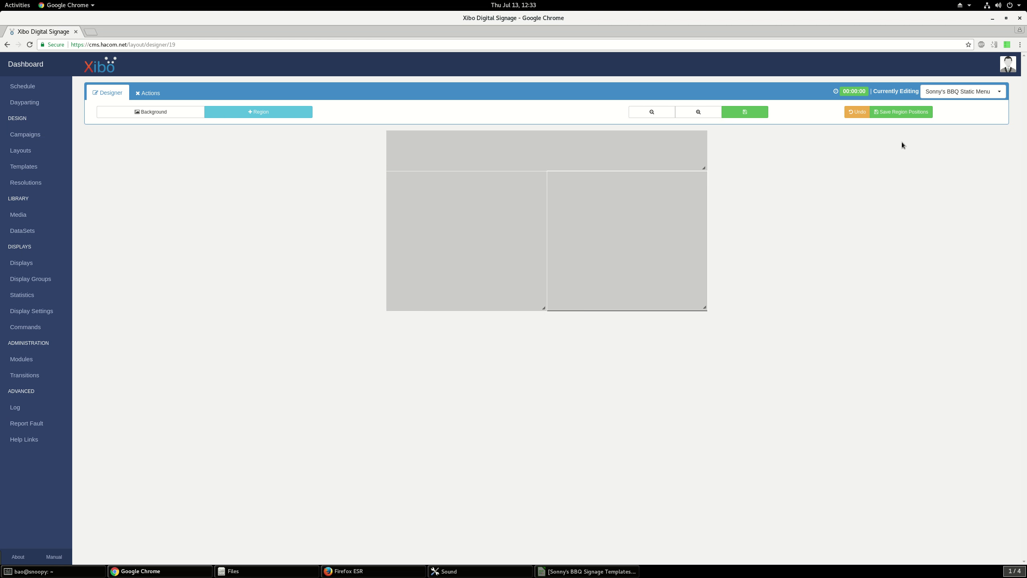
left_click(898, 113)
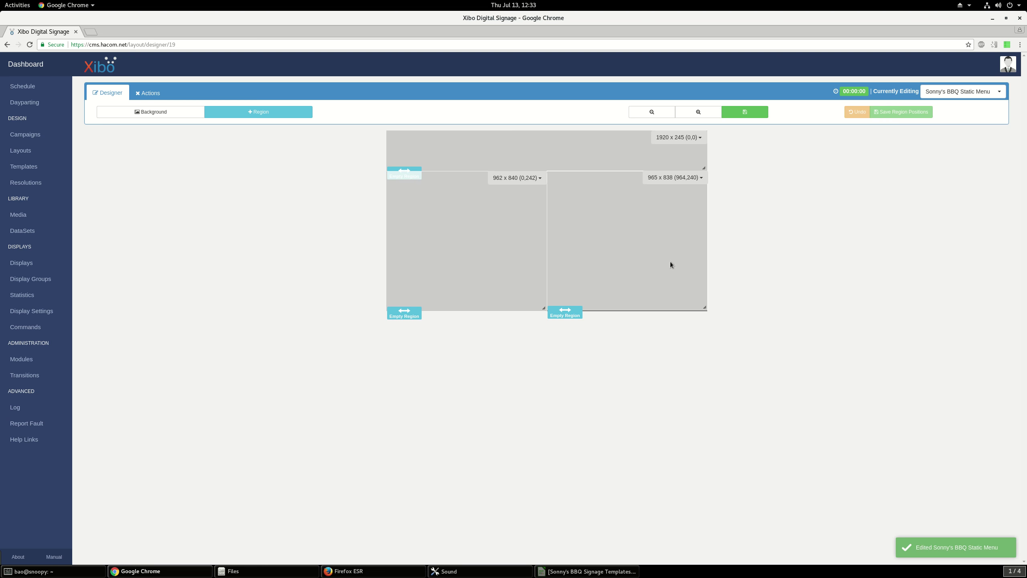
Add a header text item reading 'Menu' in size 96, white, centre-aligned, and save it.
double_click(552, 155)
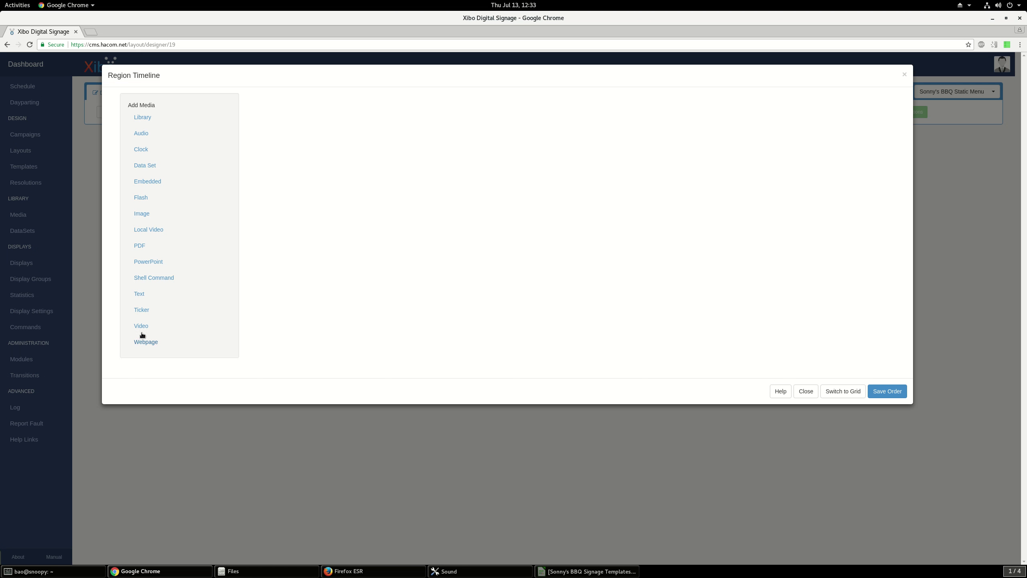
left_click(140, 295)
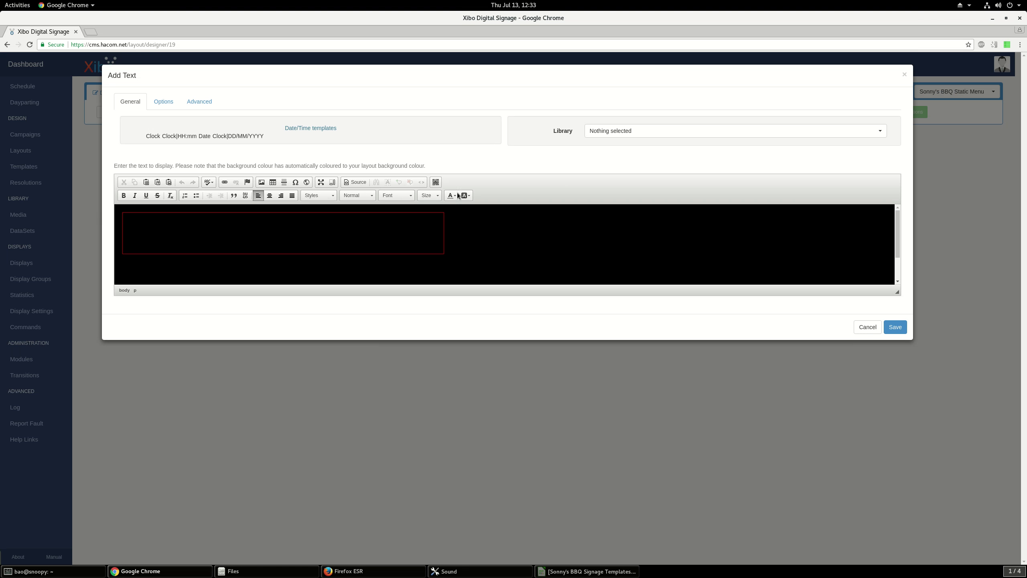
left_click(436, 195)
left_click_drag(459, 220, 450, 250)
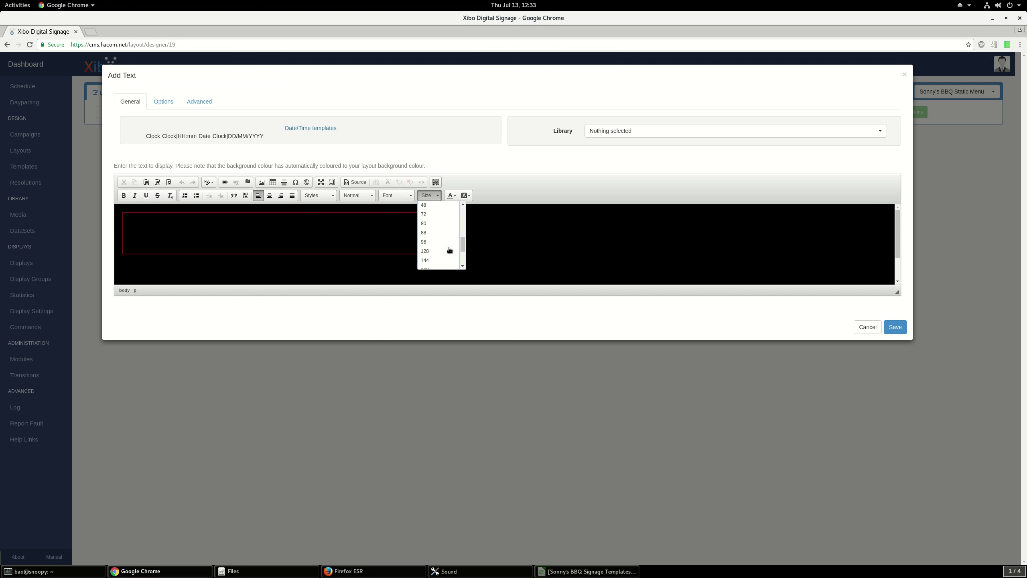
left_click(425, 242)
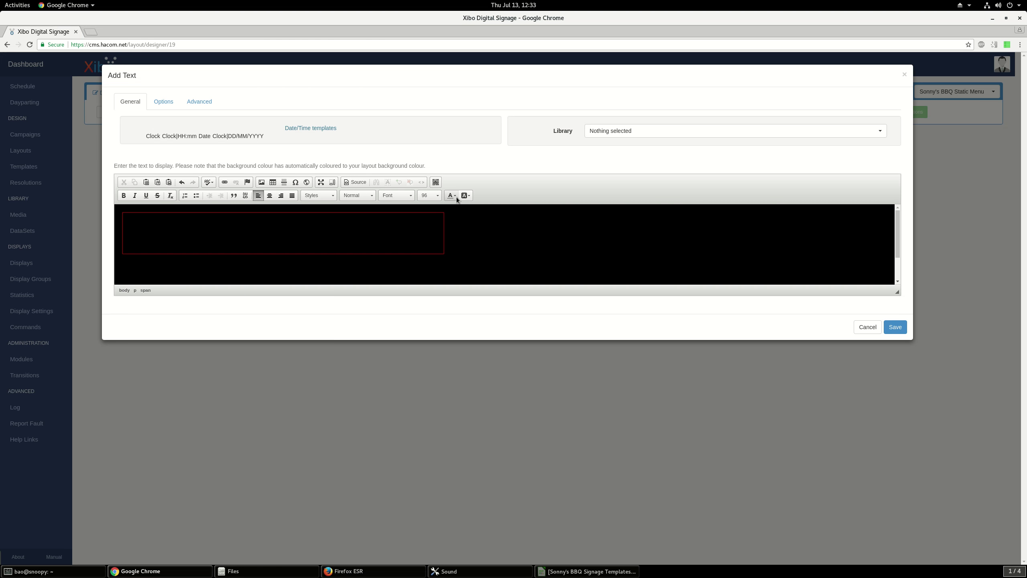
left_click(455, 196)
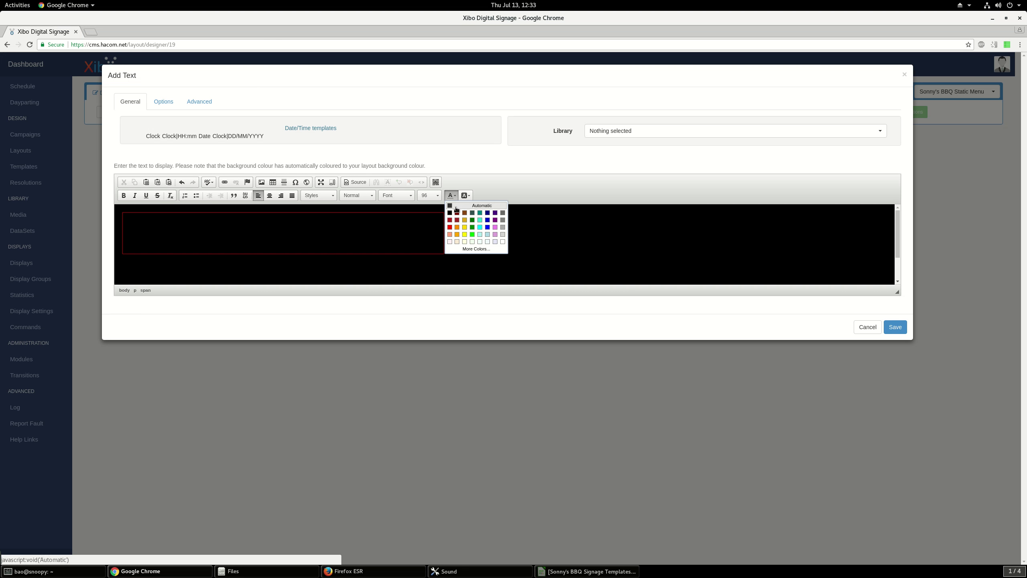
left_click(503, 242)
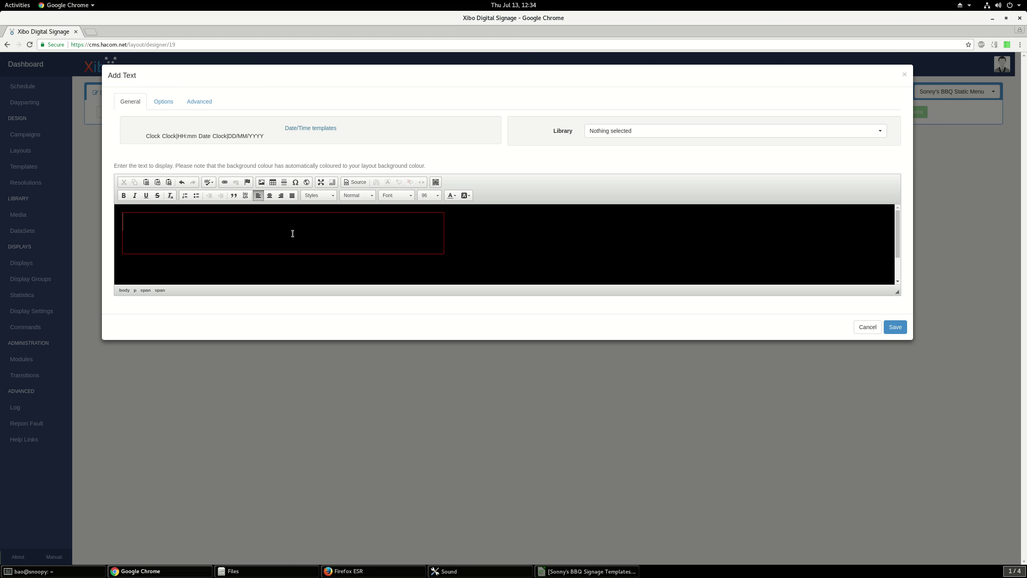
left_click(271, 196)
type("Menu")
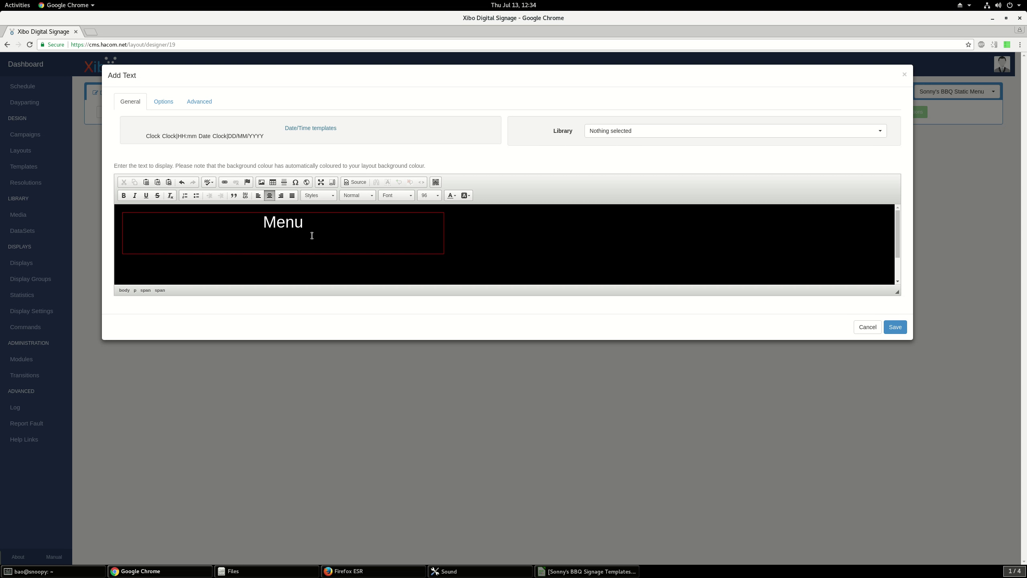
left_click(896, 327)
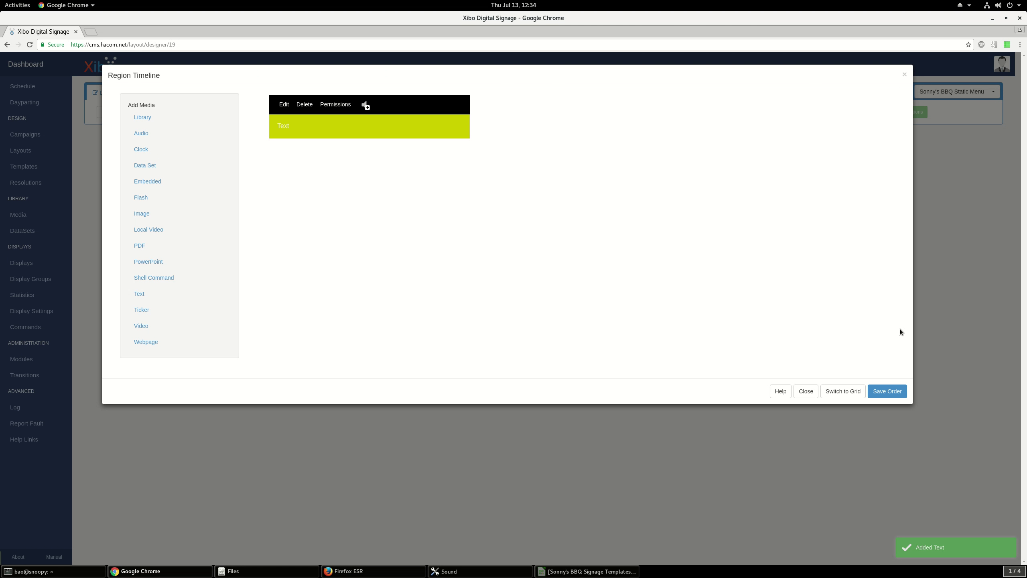
Save the header timeline order, then open the left region's timeline.
left_click(887, 391)
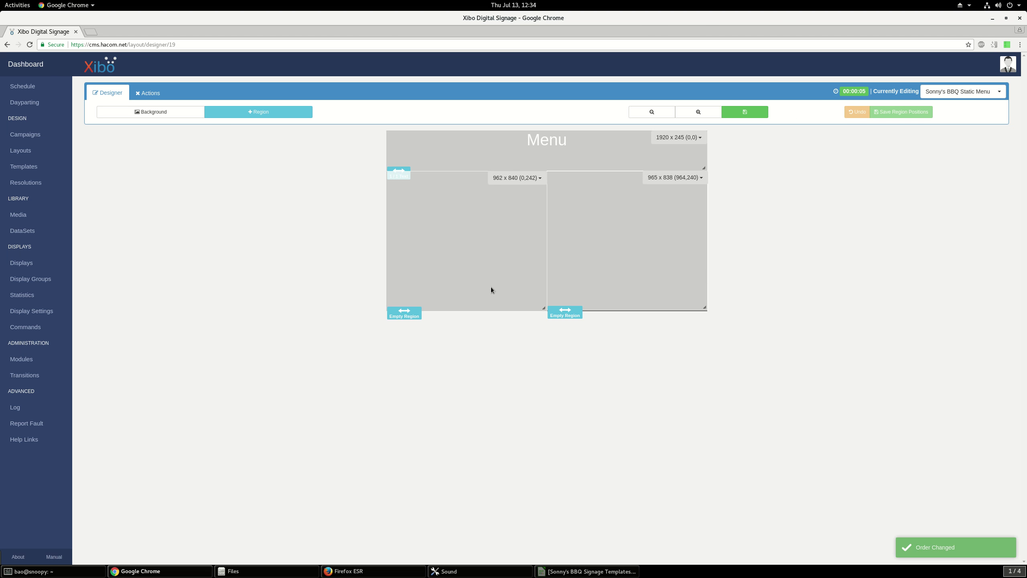
double_click(481, 259)
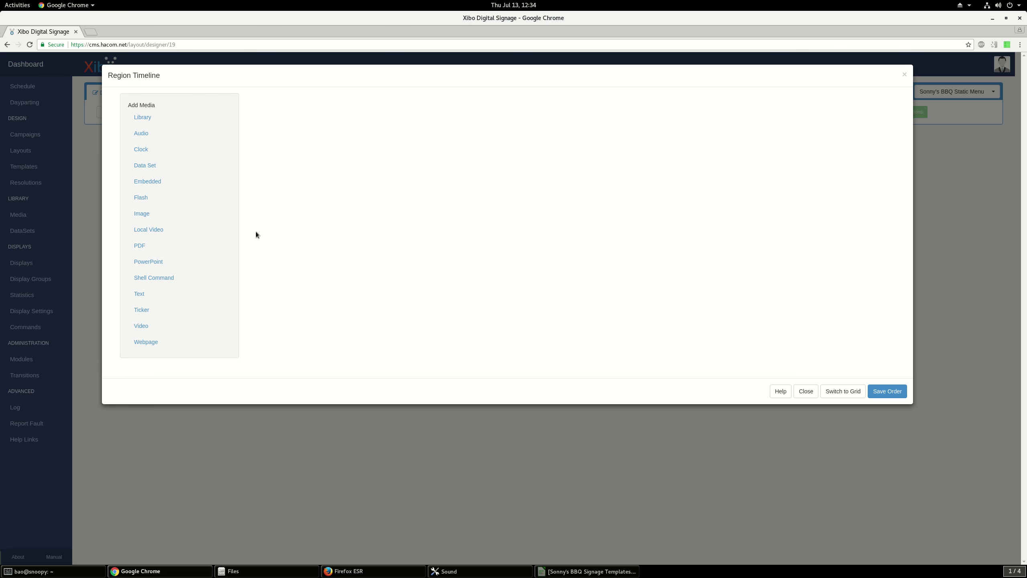
Browse the image library to its second page and preview Sonny's BBQ Menu page 1.jpg.
left_click(142, 213)
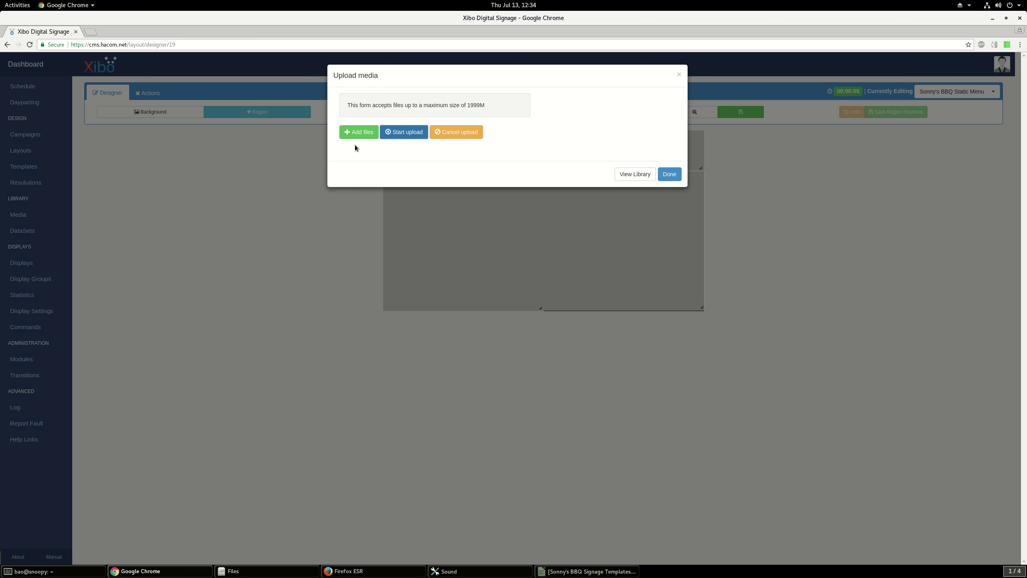
left_click(634, 174)
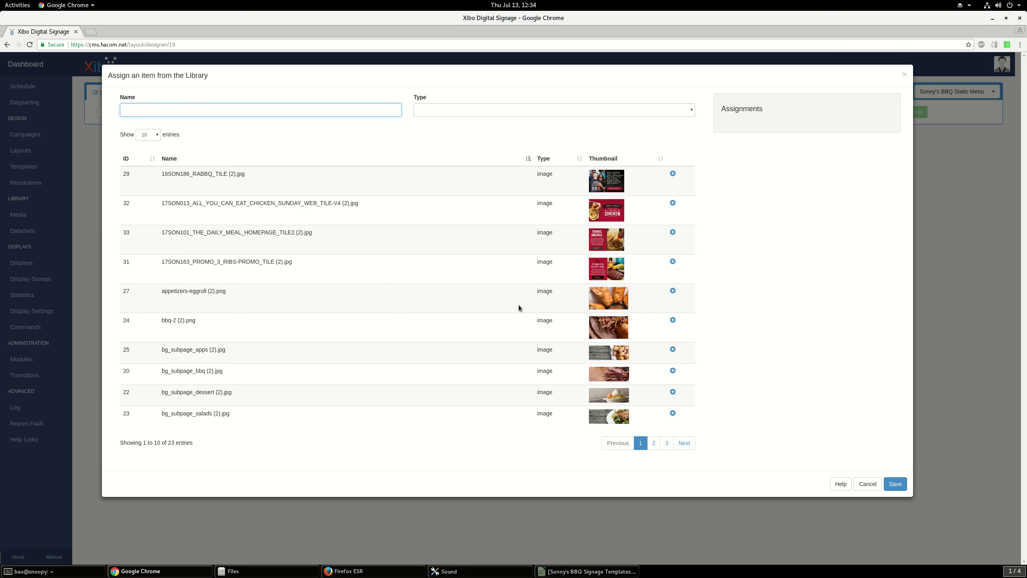
left_click(654, 443)
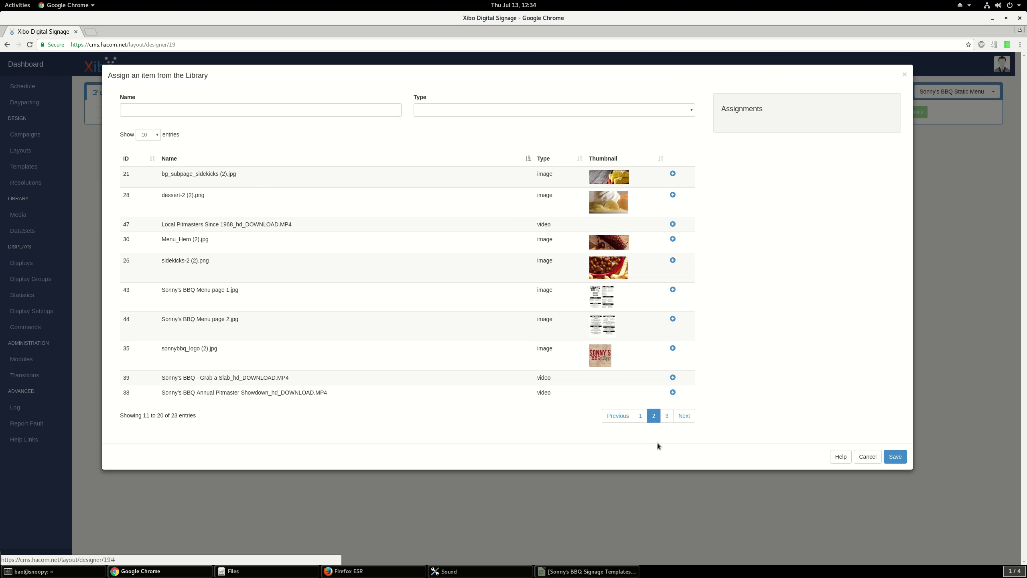
left_click(606, 305)
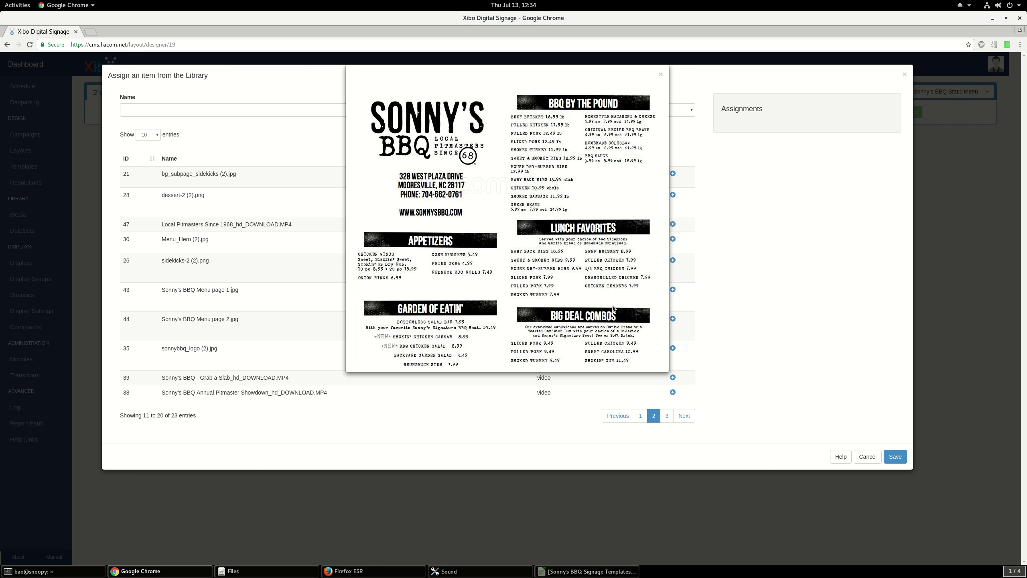
left_click(897, 456)
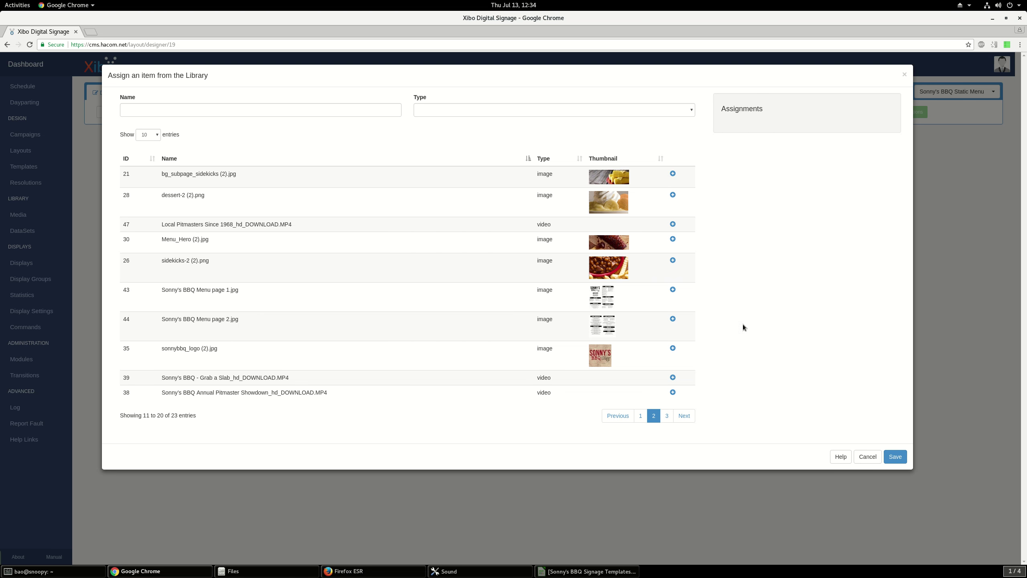
Assign Sonny's BBQ Menu page 1.jpg to the left region, save, and open the right region's timeline.
left_click(672, 290)
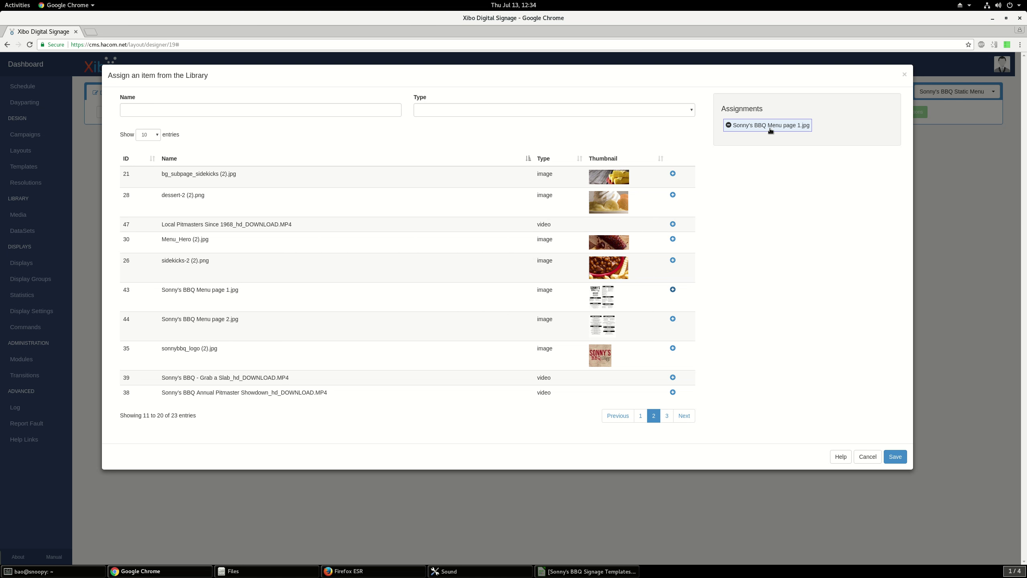
left_click(895, 456)
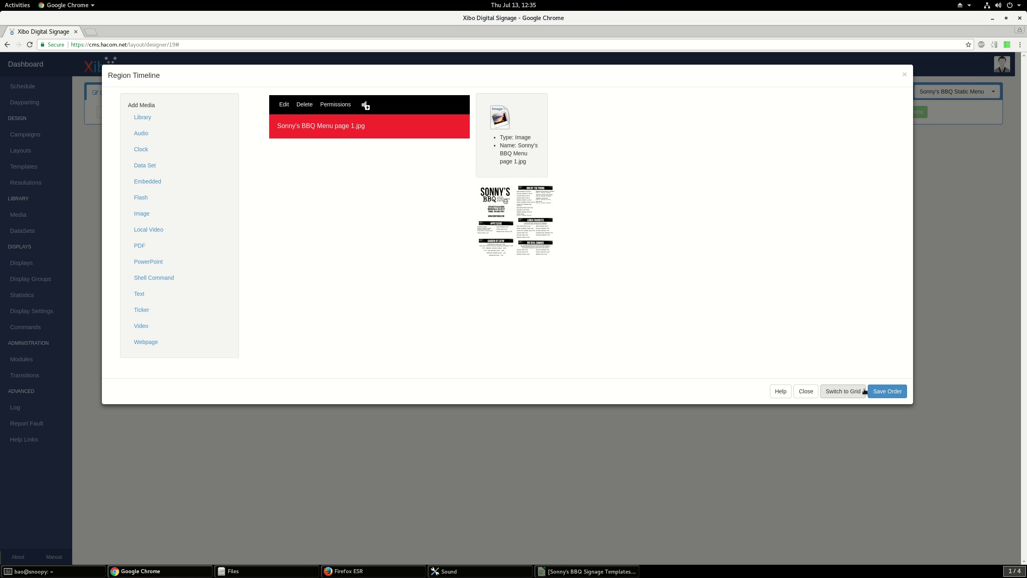
left_click(881, 391)
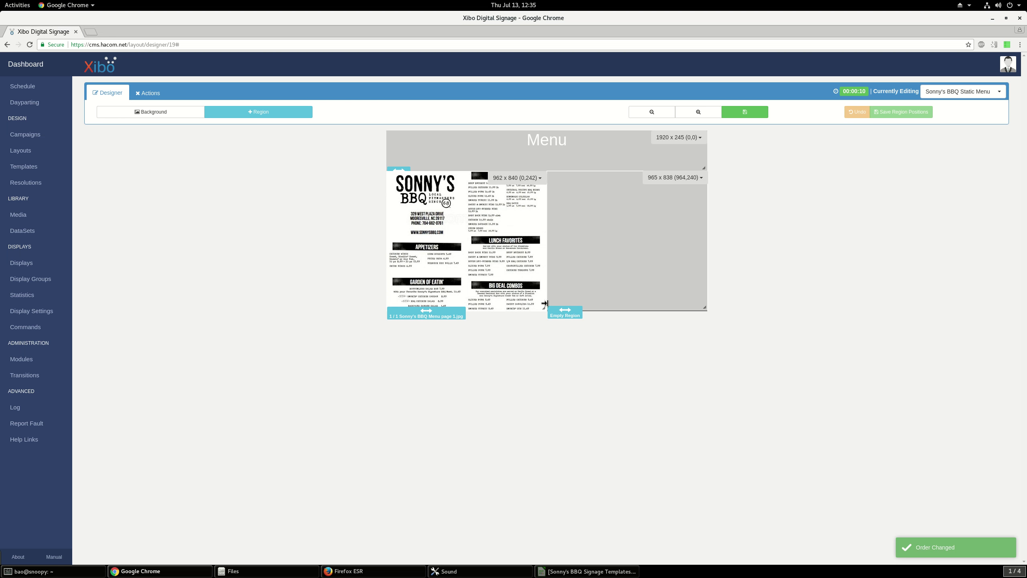
double_click(654, 257)
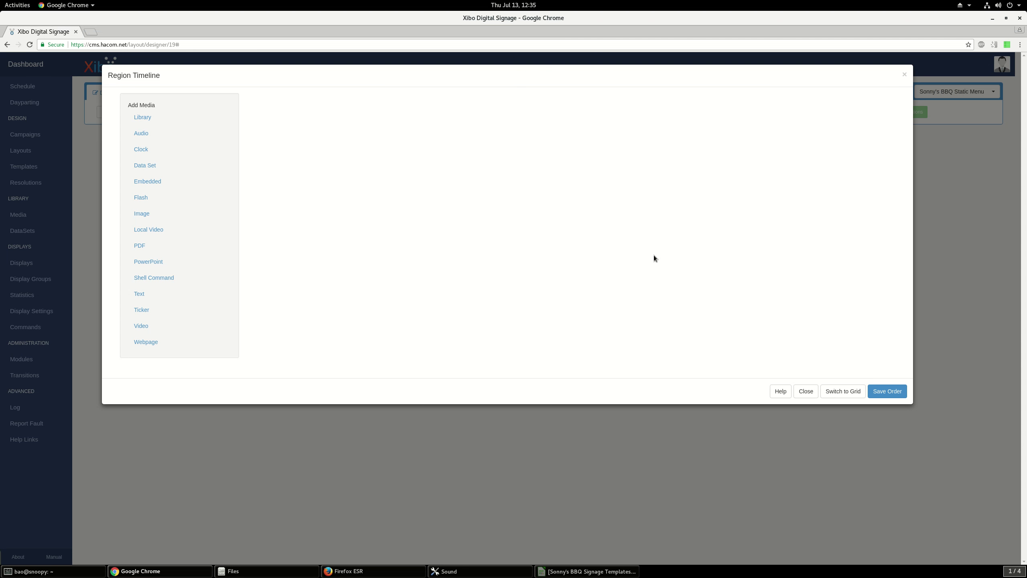
Assign Sonny's BBQ Menu page 2.jpg from the library to the right region and save its order.
left_click(142, 213)
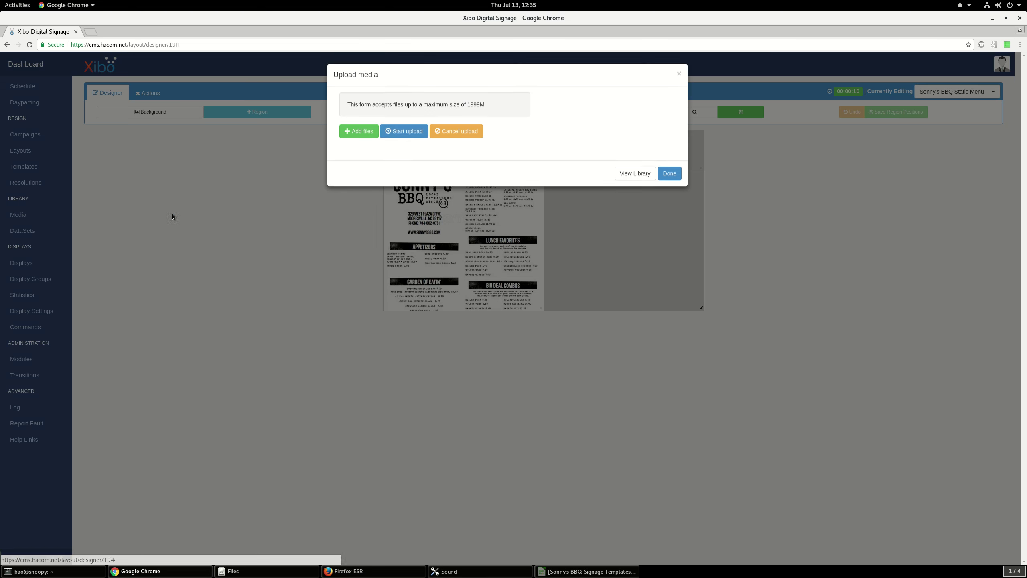
left_click(632, 175)
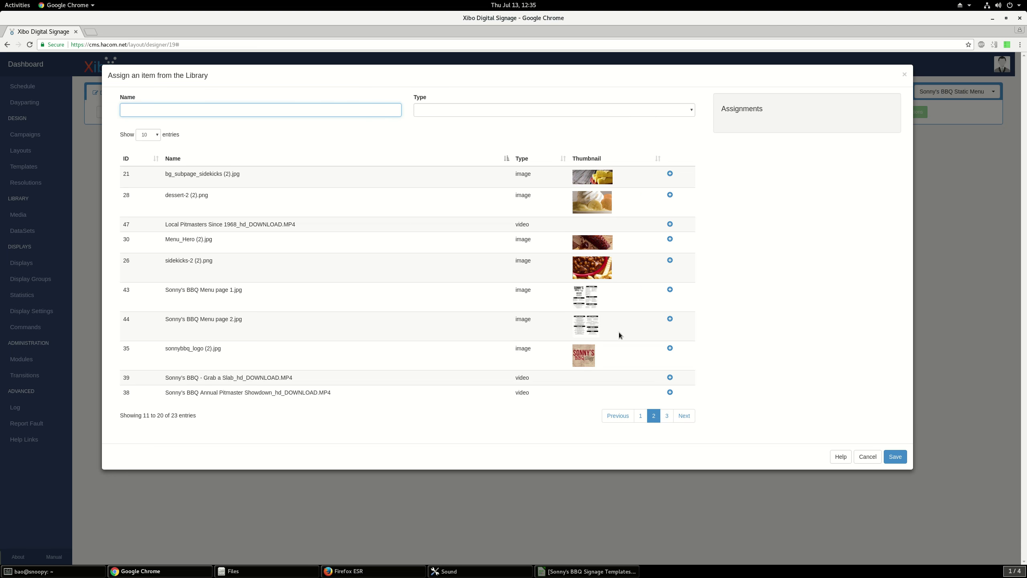
left_click(670, 319)
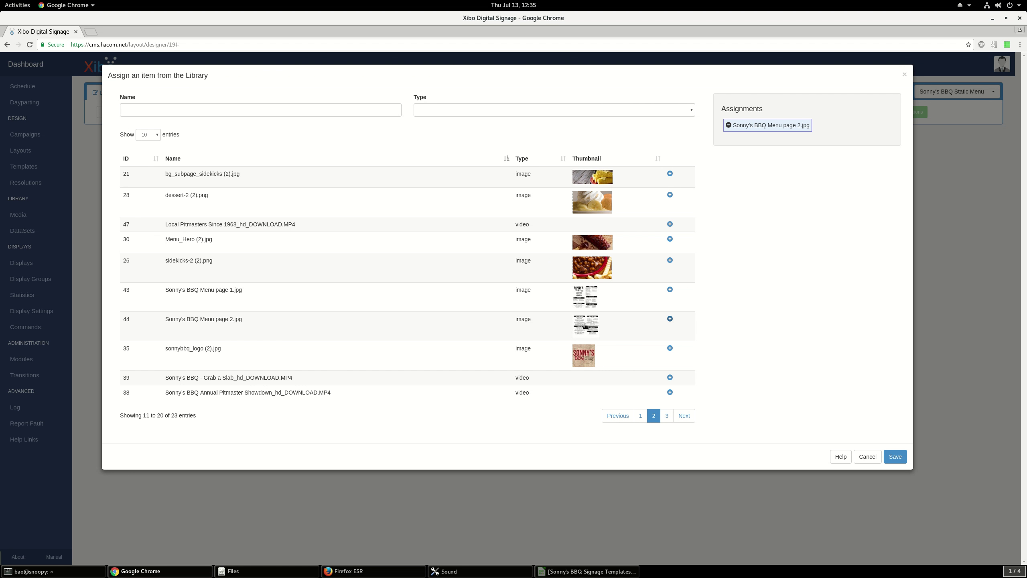
left_click(581, 331)
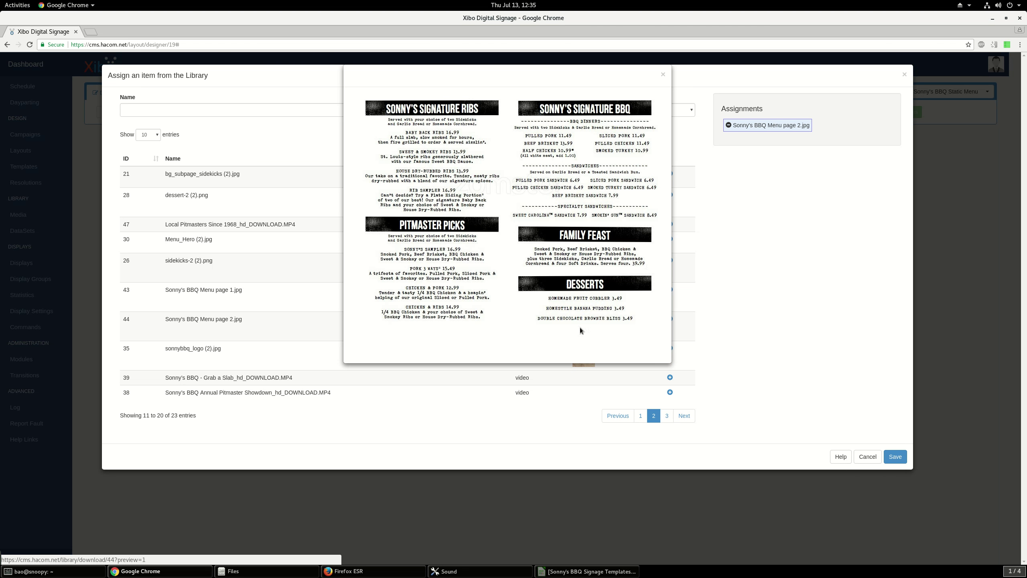
left_click(664, 74)
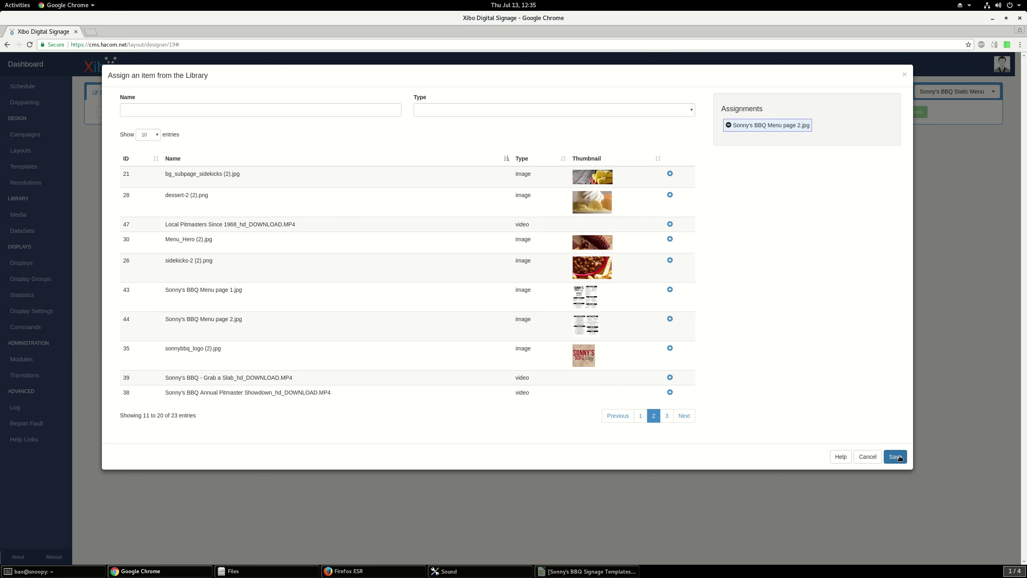
left_click(897, 456)
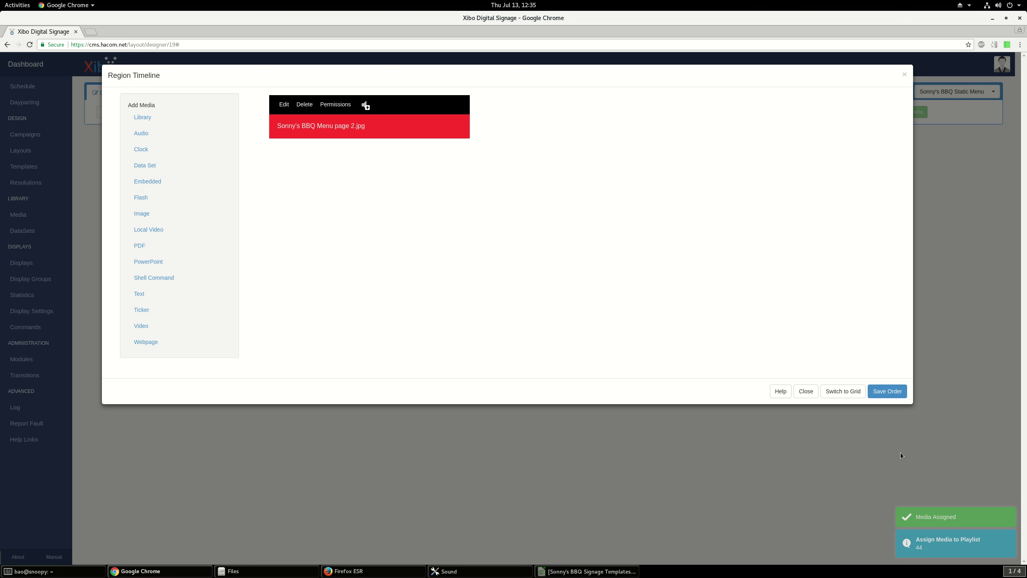
left_click(884, 393)
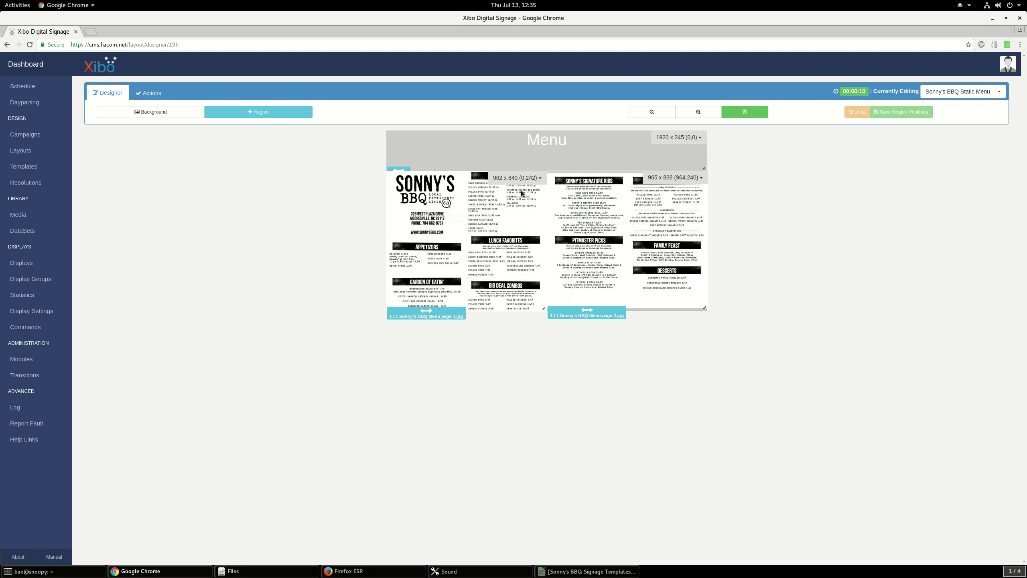
Shorten the Menu header to 115 px and move page 1 up to fill the left side.
left_click_drag(704, 168, 704, 144)
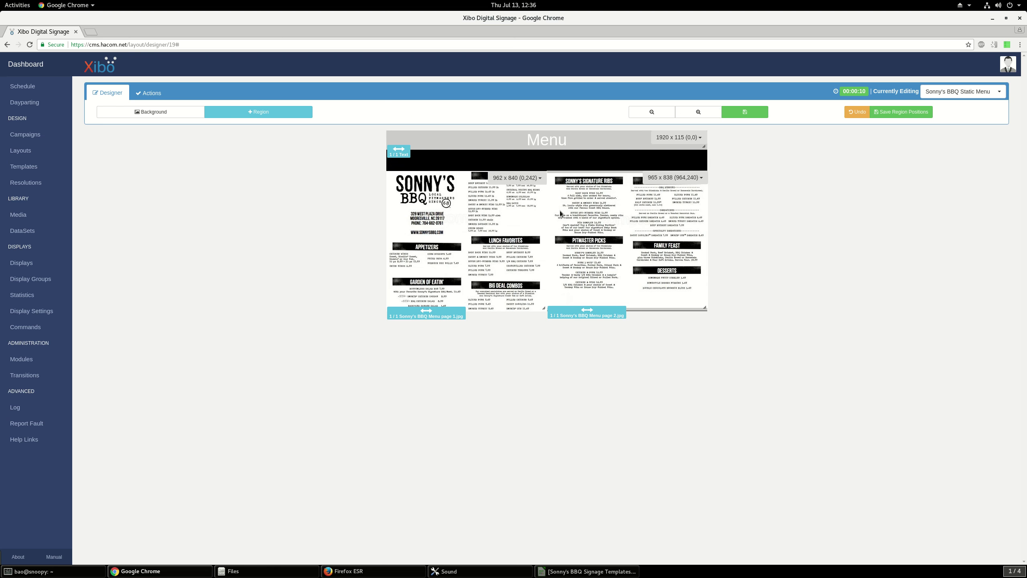
left_click_drag(513, 219, 515, 195)
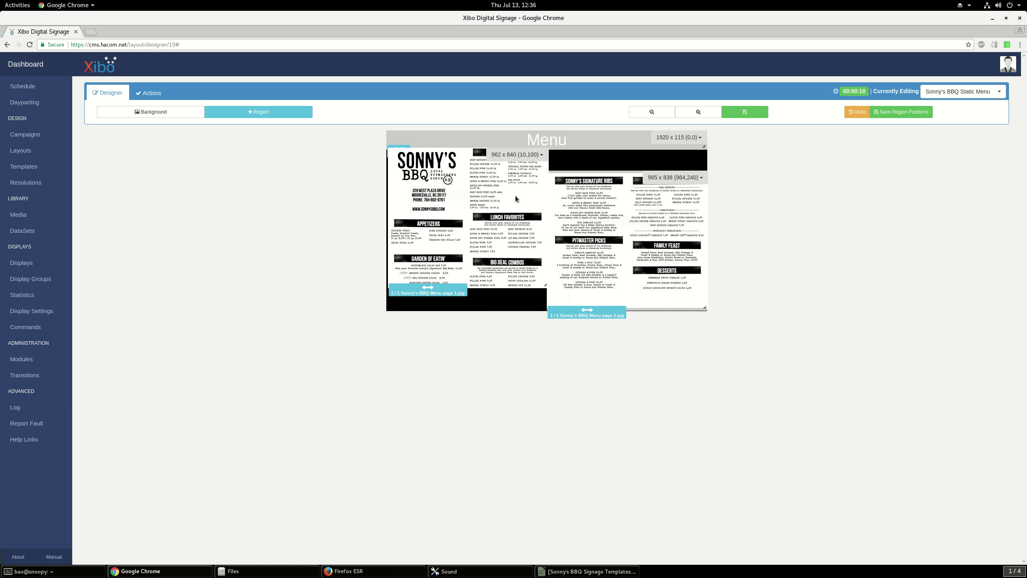
left_click_drag(544, 280, 544, 307)
left_click_drag(623, 191, 623, 171)
Size page 2 to 955 x 967 and page 1 to 972 x 970, then save the region positions.
left_click_drag(705, 286, 700, 299)
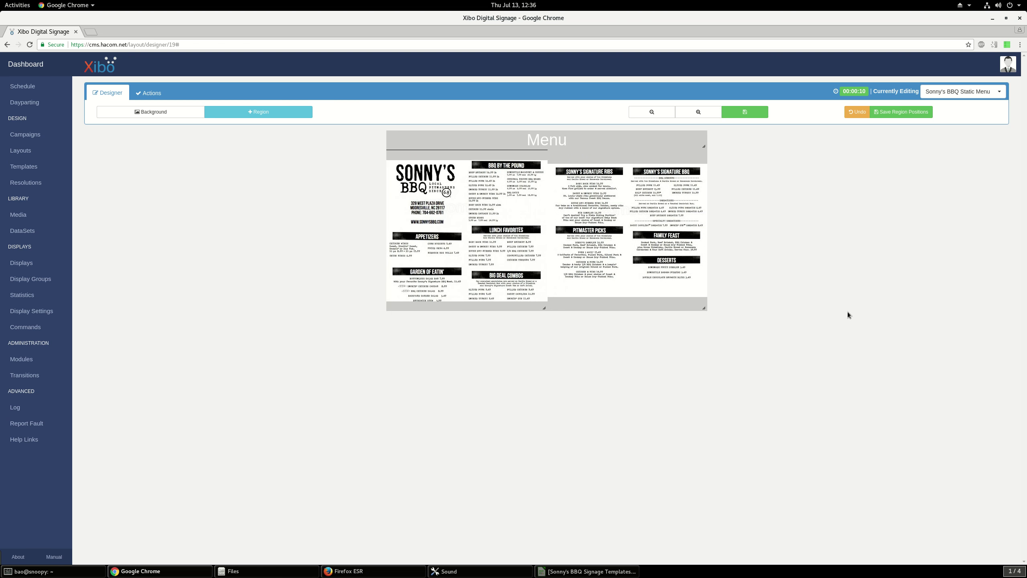
left_click_drag(487, 194, 482, 192)
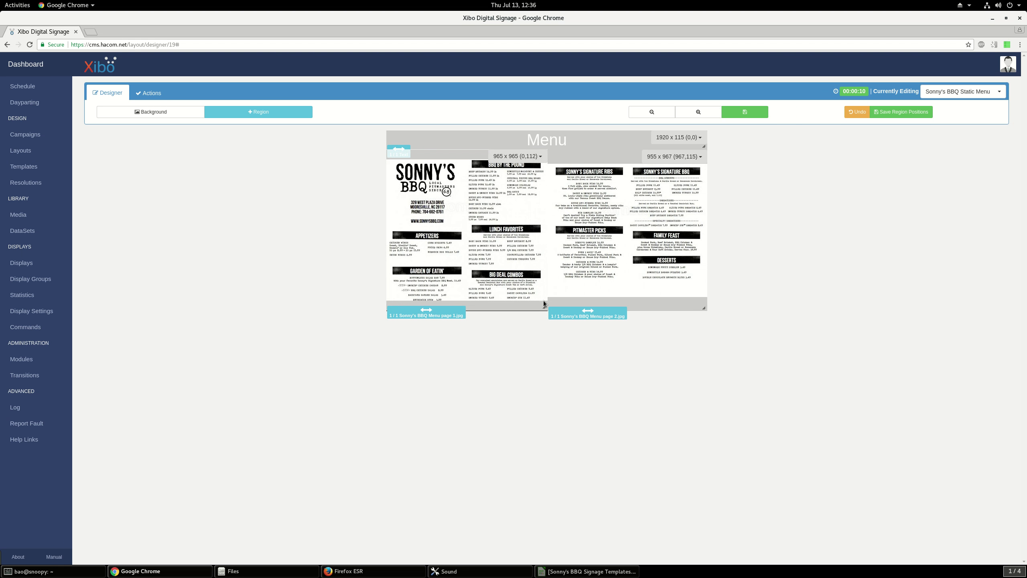
left_click_drag(544, 307, 544, 307)
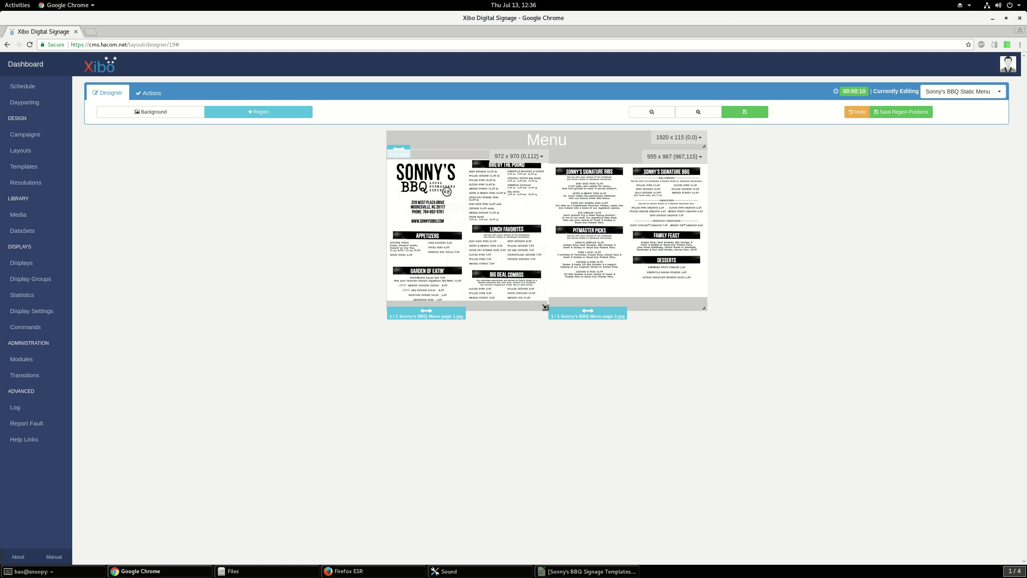
left_click(921, 108)
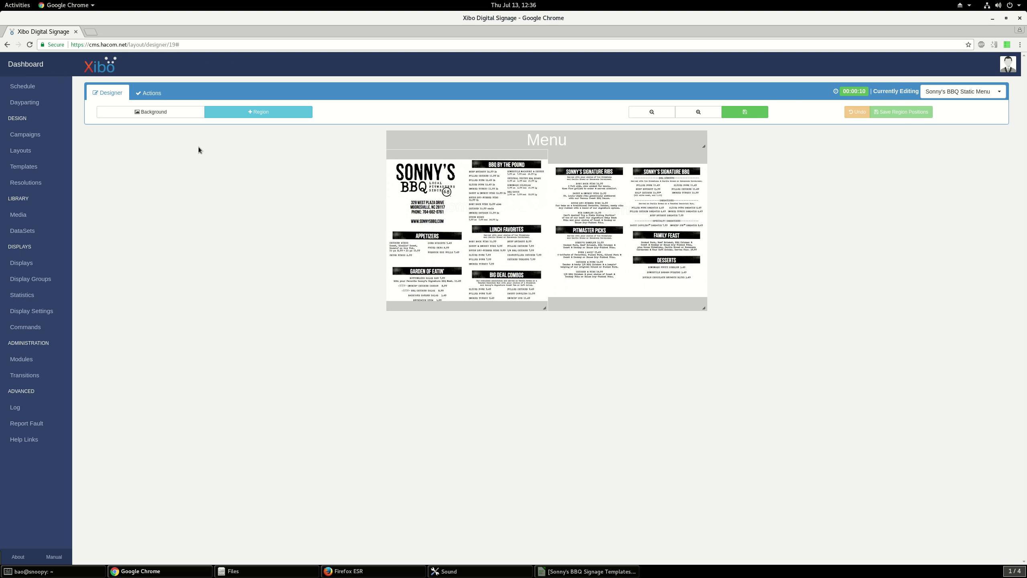
Preview the Sonny's BBQ Static Menu layout, then close the preview and return to the designer.
left_click(153, 93)
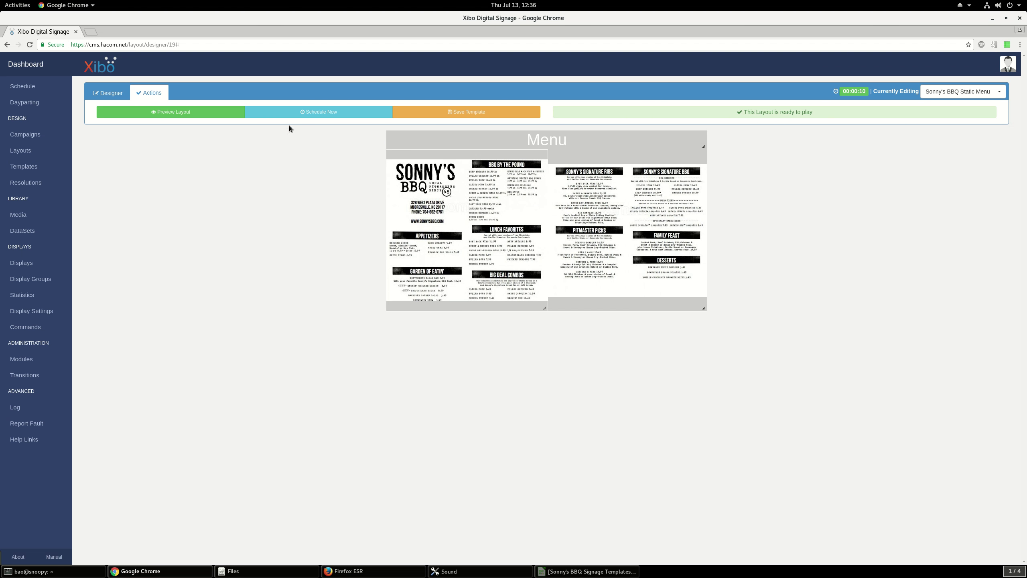
left_click(189, 115)
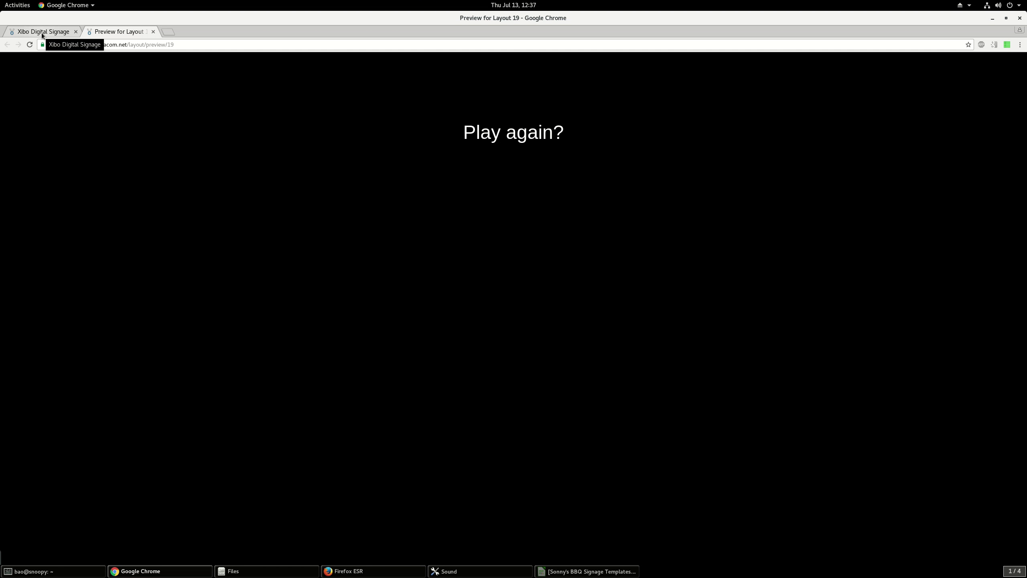
left_click(153, 31)
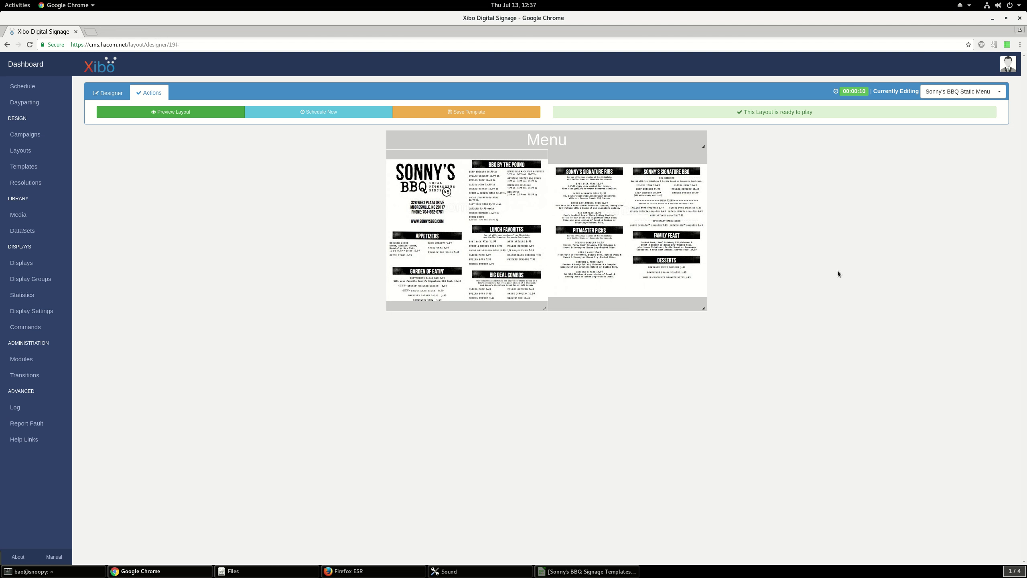